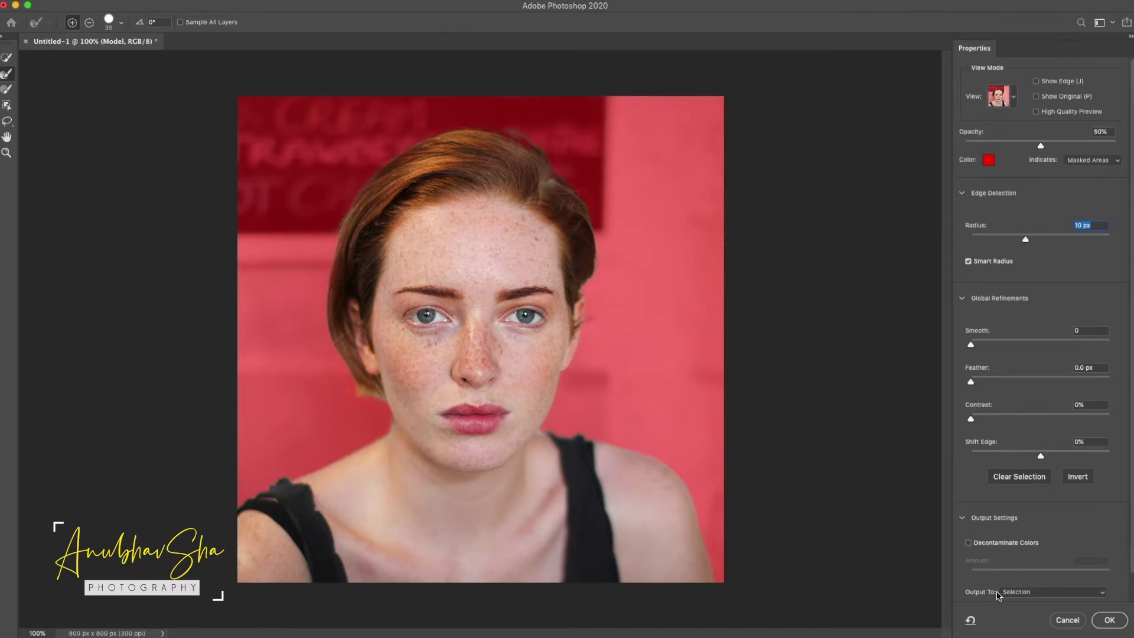
Step: Output the refined edges as a selection and use it to add a layer mask to the Model layer
left_click(1028, 593)
left_click(1028, 591)
left_click(1109, 619)
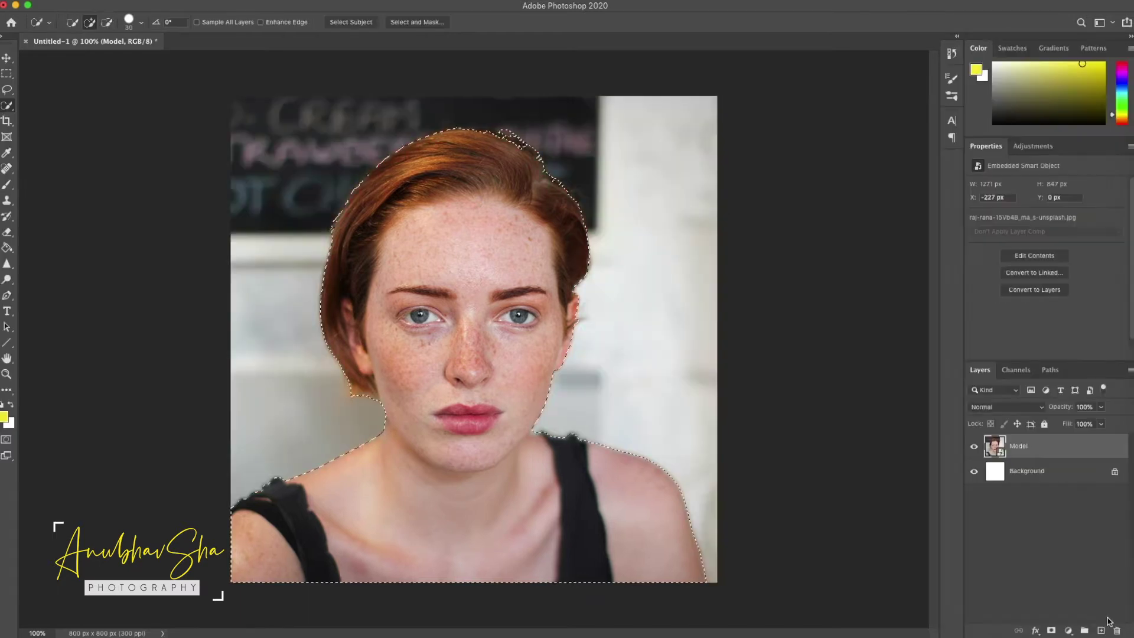
left_click(1050, 632)
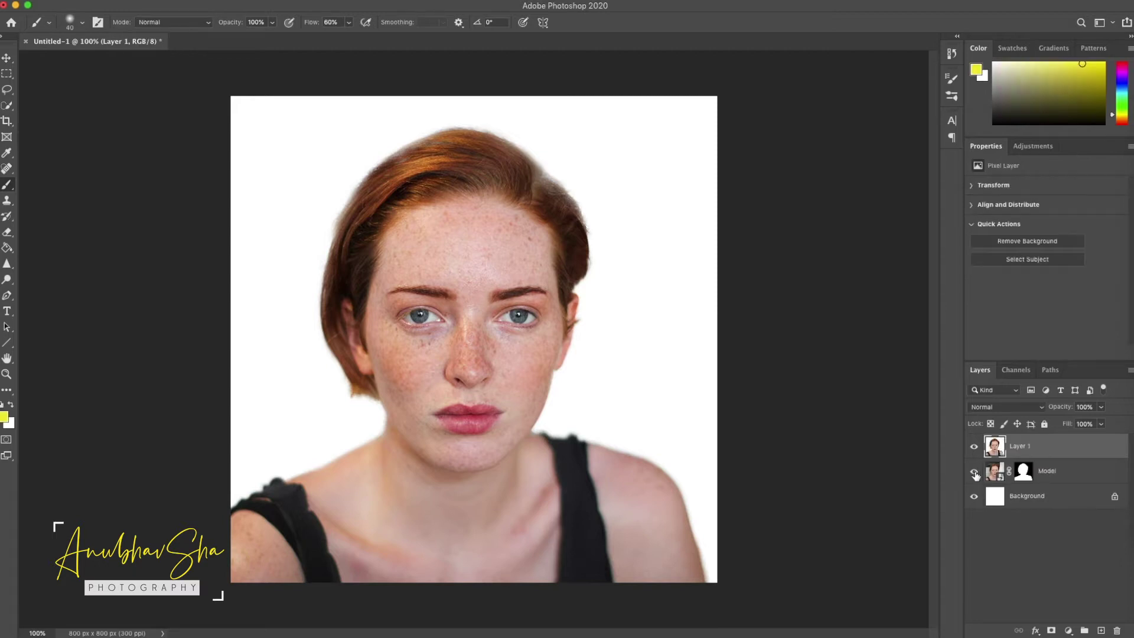
Step: Hide the Model and Background layers and rename the merged portrait layer as Main
left_click(974, 471)
left_click(975, 496)
double_click(1021, 447)
type("Mal")
key("Return")
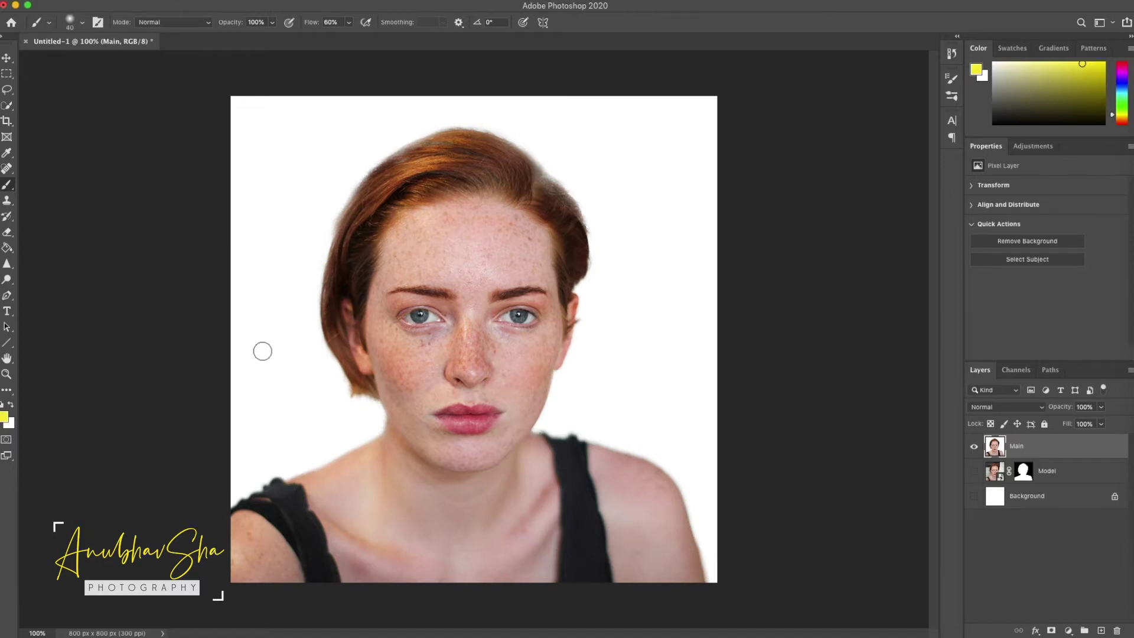
Step: Desaturate the Main layer and apply Levels with input values 43, 0.89 and 232 and output values 11 and 255
key("super+shift+u")
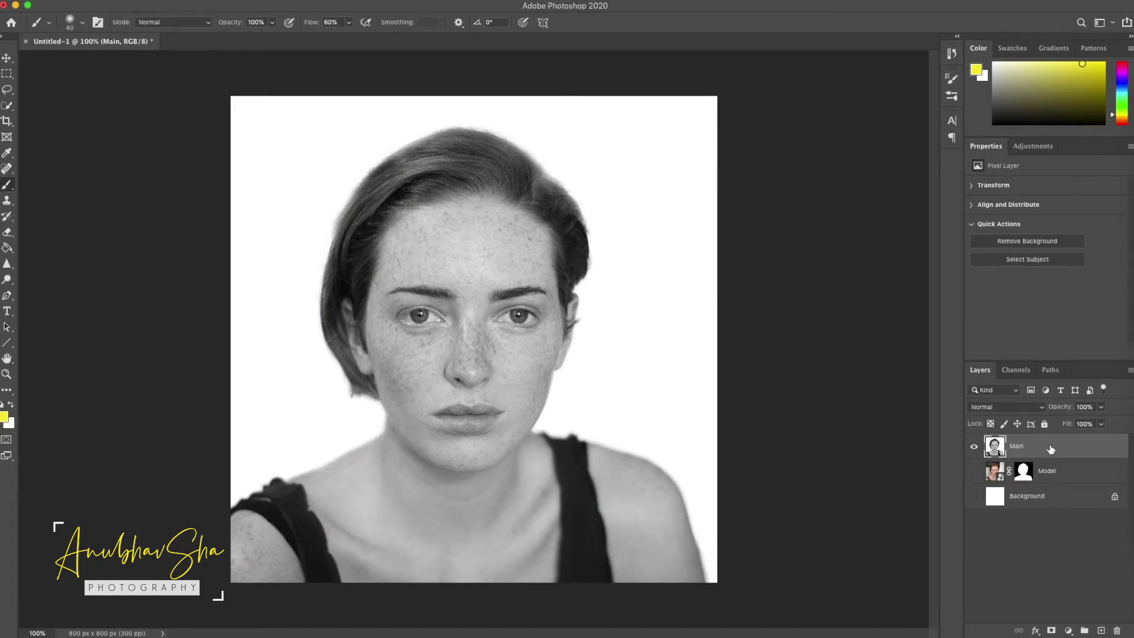
key("super+l")
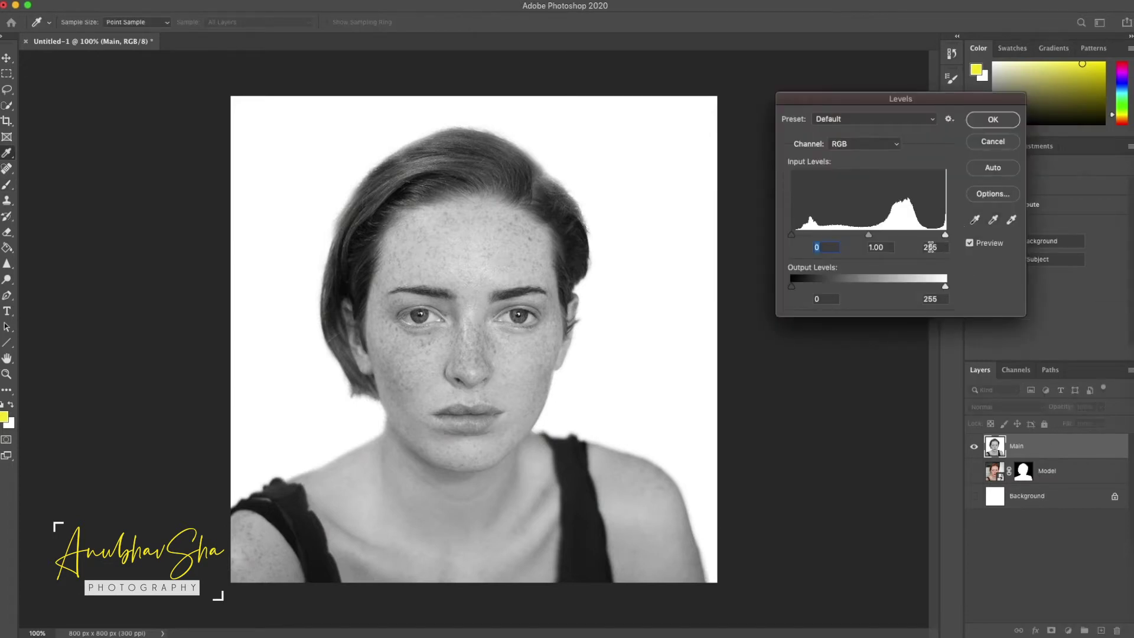
left_click_drag(792, 240, 893, 237)
left_click_drag(945, 237, 931, 238)
left_click_drag(824, 237, 822, 238)
left_click_drag(793, 287, 800, 288)
left_click(946, 287)
left_click_drag(885, 236, 882, 237)
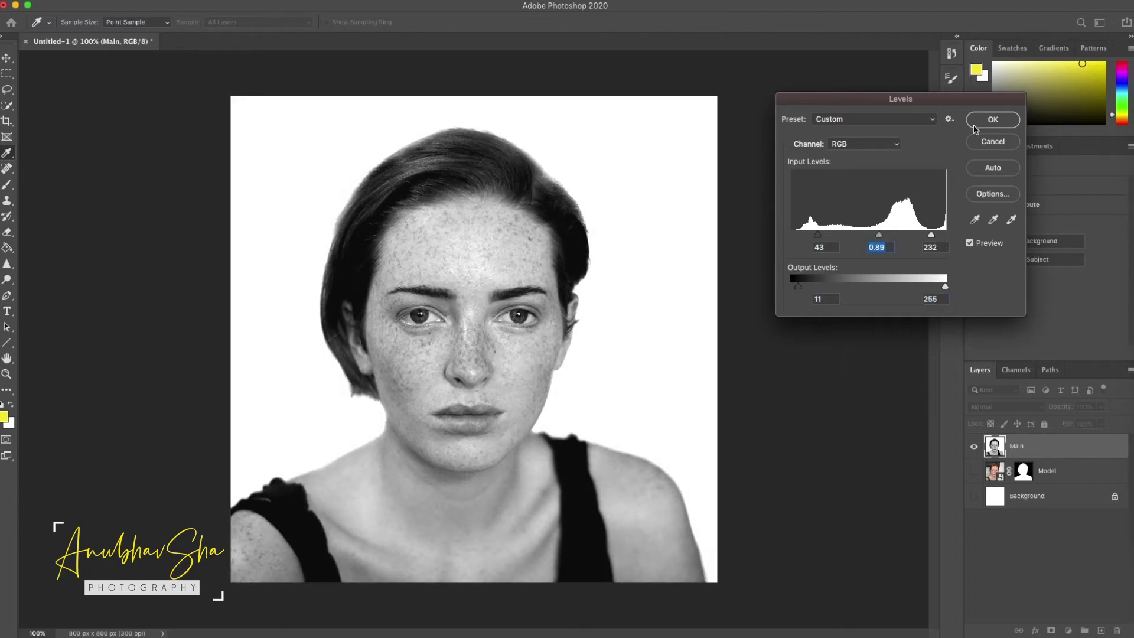
left_click(979, 125)
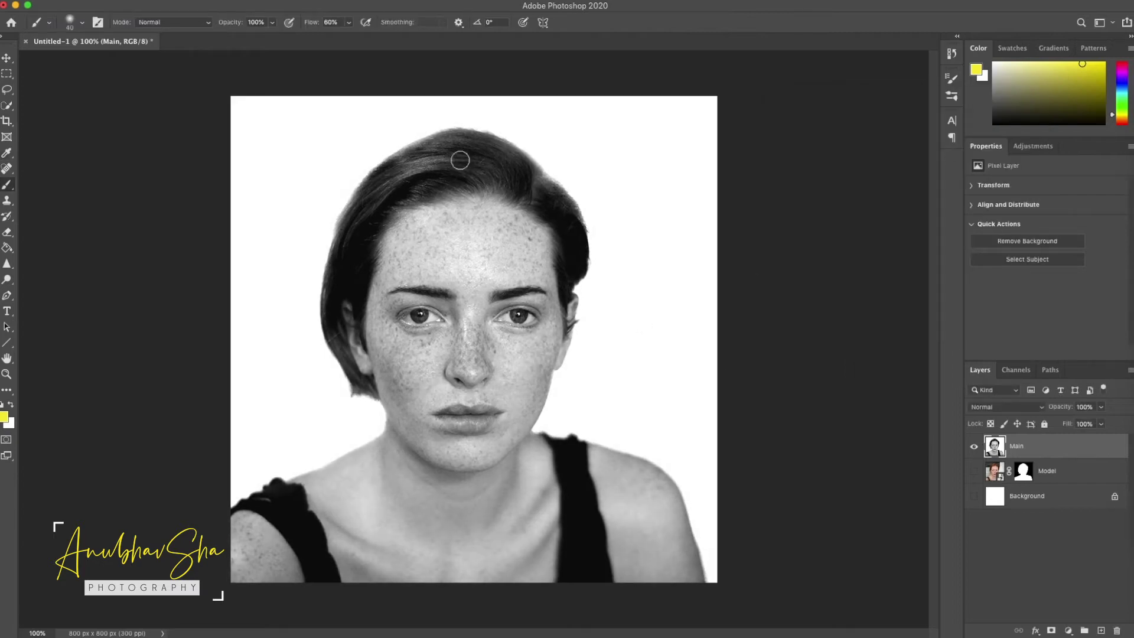
Step: Select the shadows of the Main layer with Color Range
left_click(241, 0)
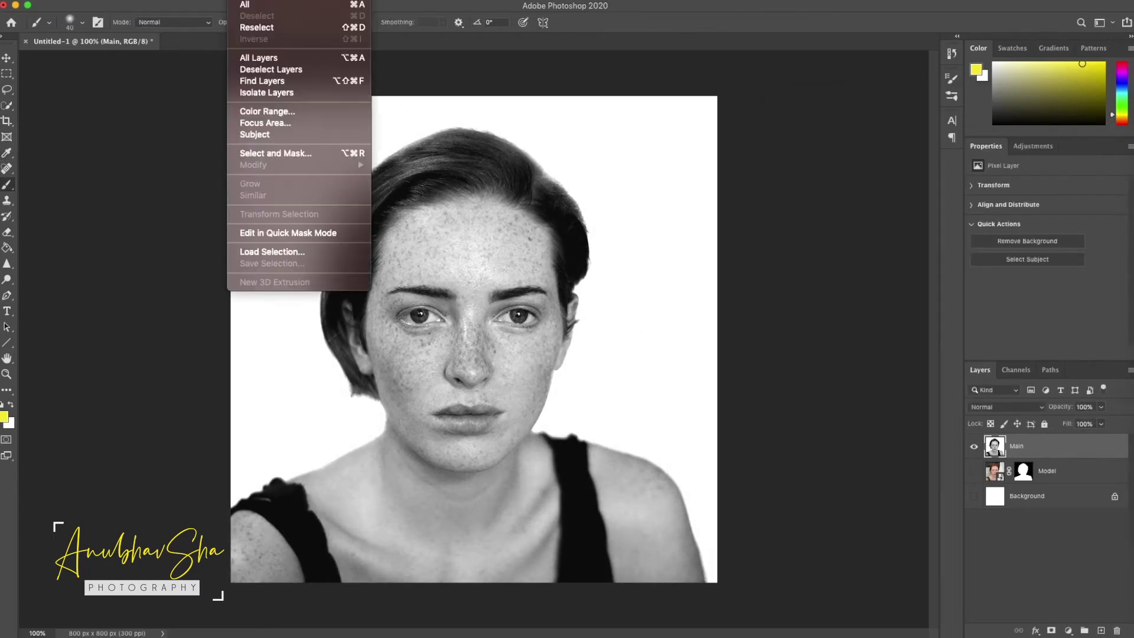
left_click(272, 112)
left_click(732, 175)
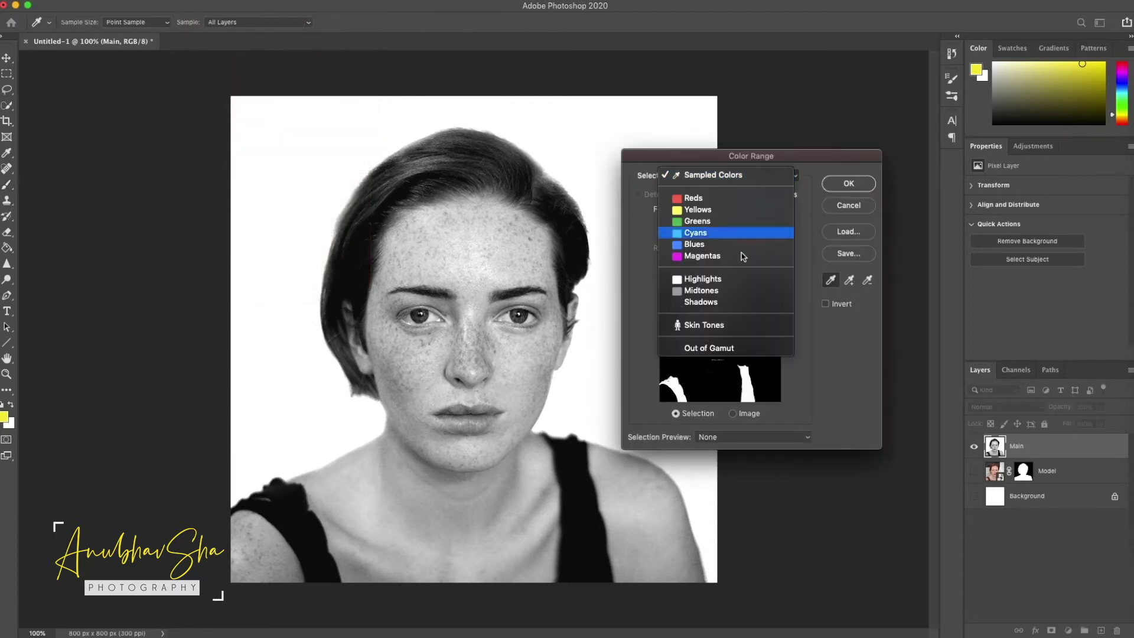
left_click(701, 302)
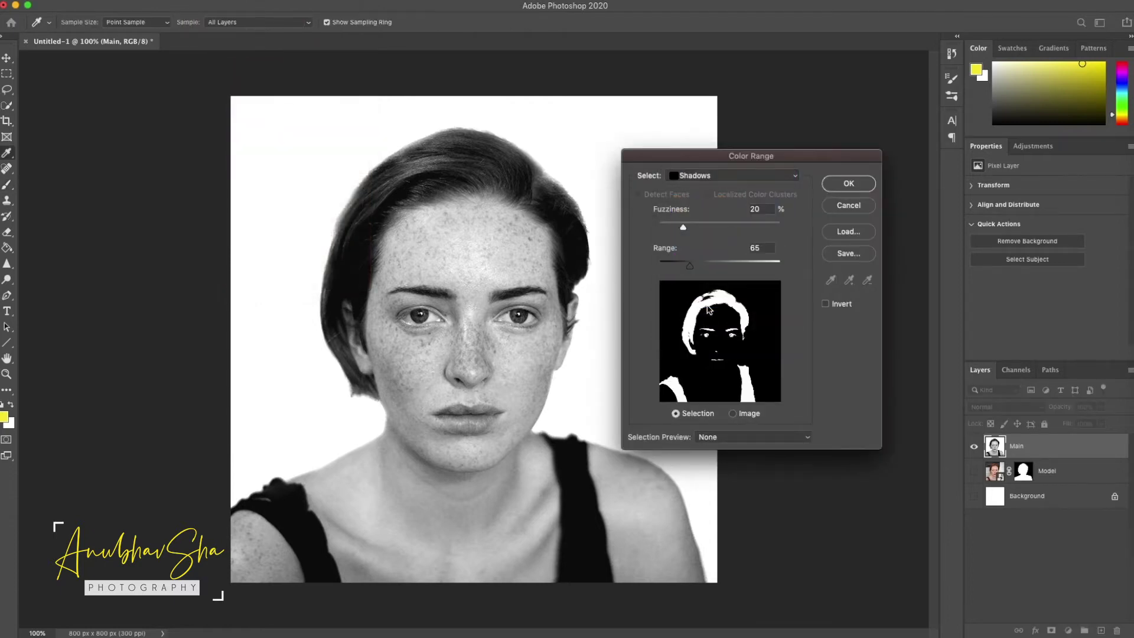
left_click(848, 184)
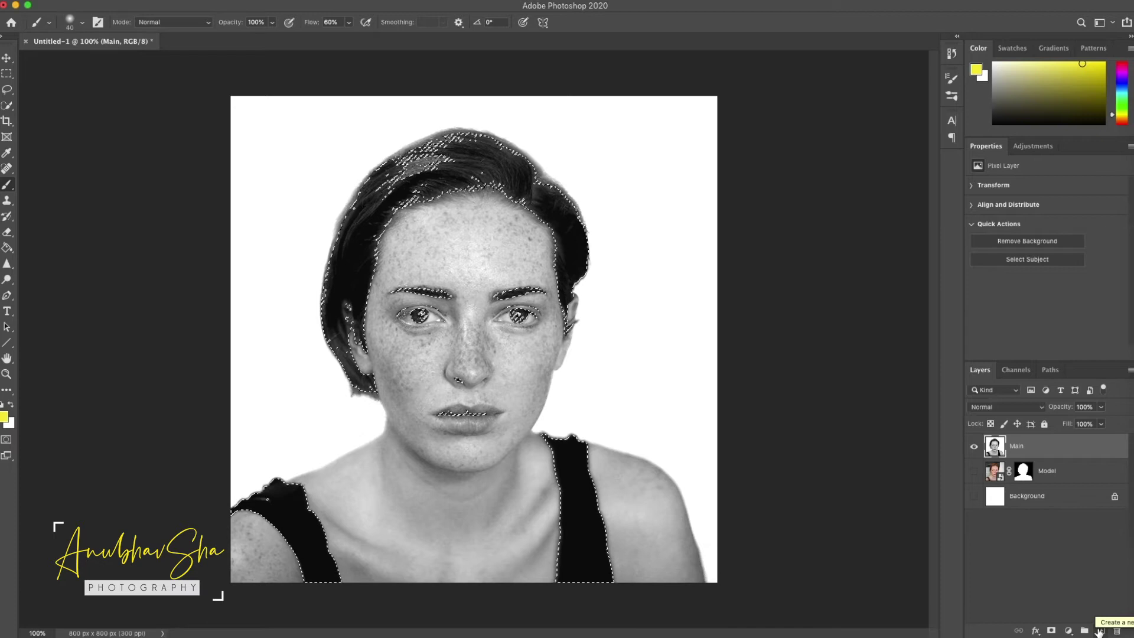
Step: Fill the shadow selection with black on a new layer above Main and hide the Main layer
left_click(1100, 631)
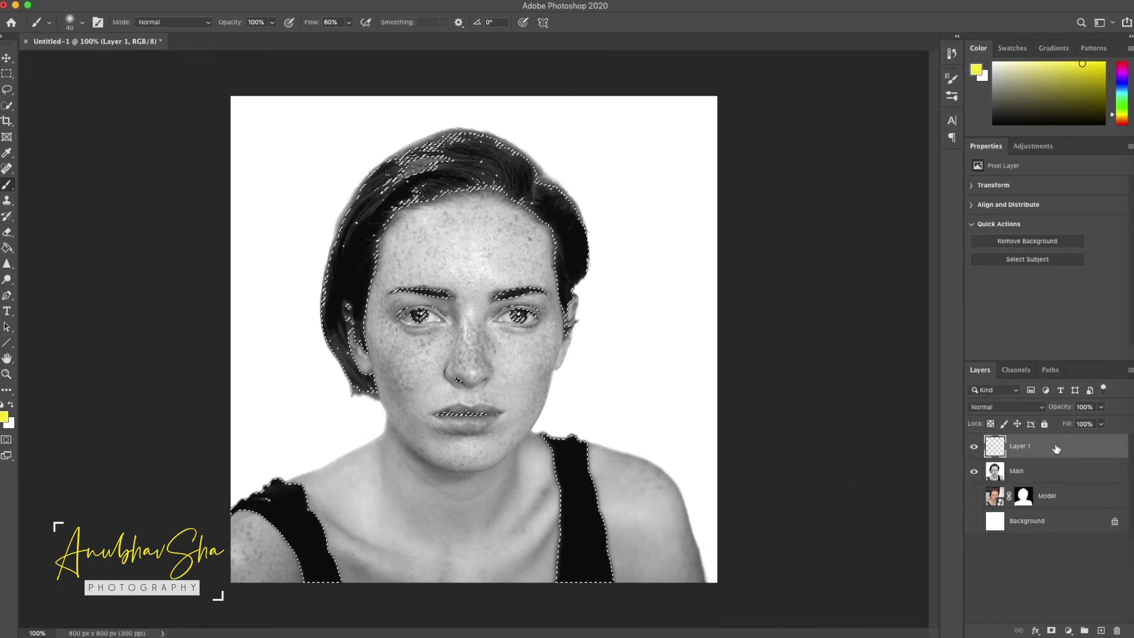
key("d")
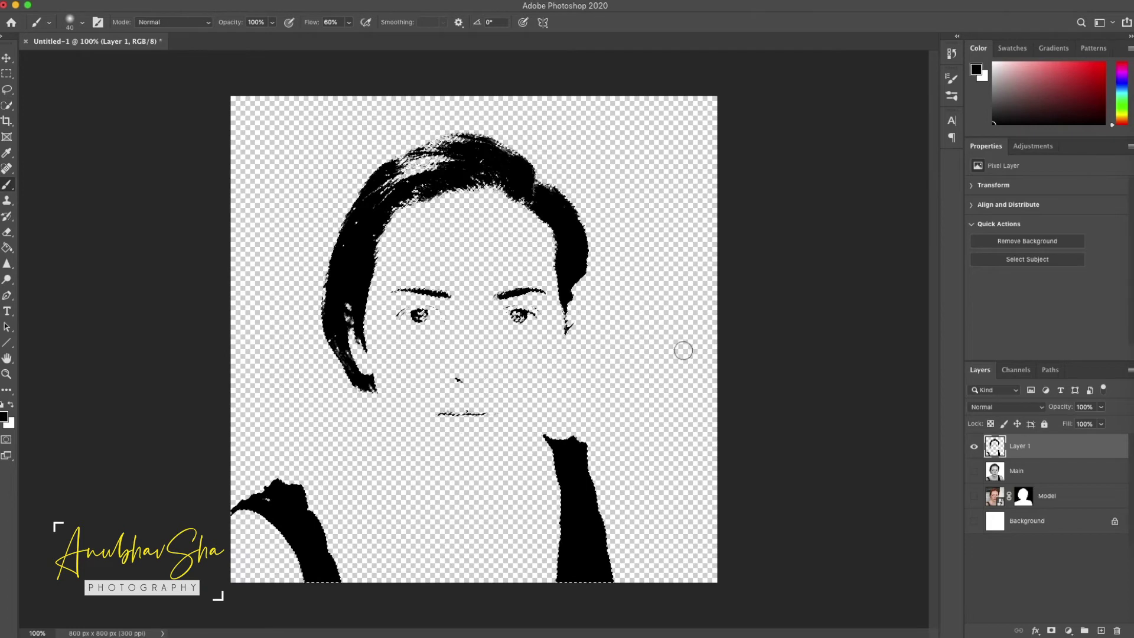
left_click(974, 471)
Step: Rename the black-filled layer as Shadow and clear the selection
double_click(1022, 446)
type("Shado")
type("w")
key("Return")
key("super+d")
Step: Select the midtones of the Main layer with Color Range
left_click(1018, 467)
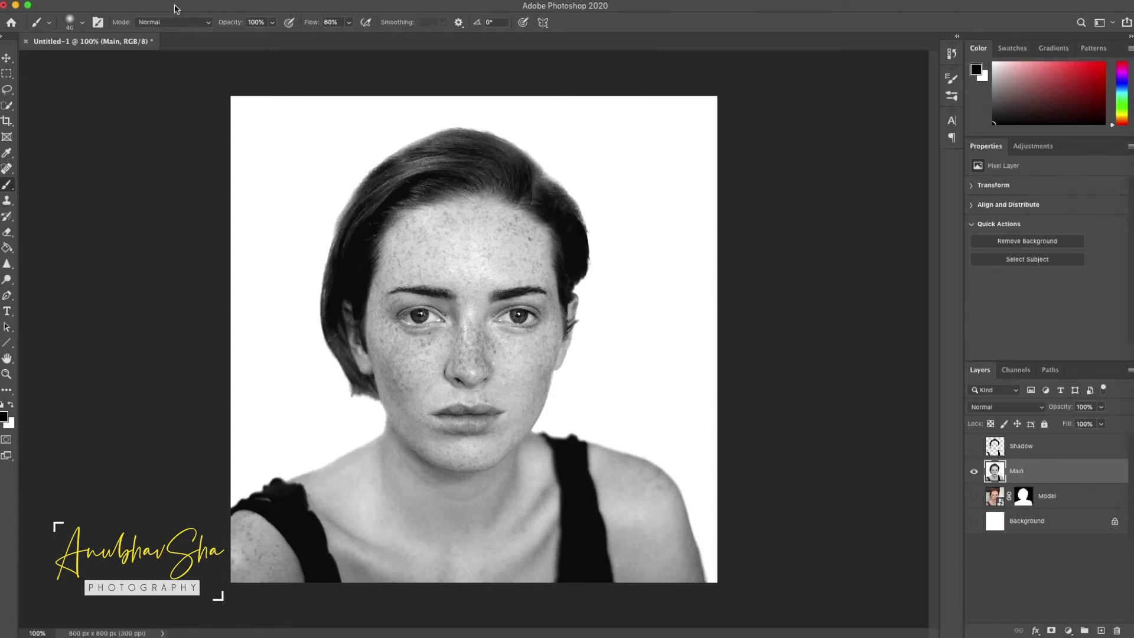
left_click(243, 0)
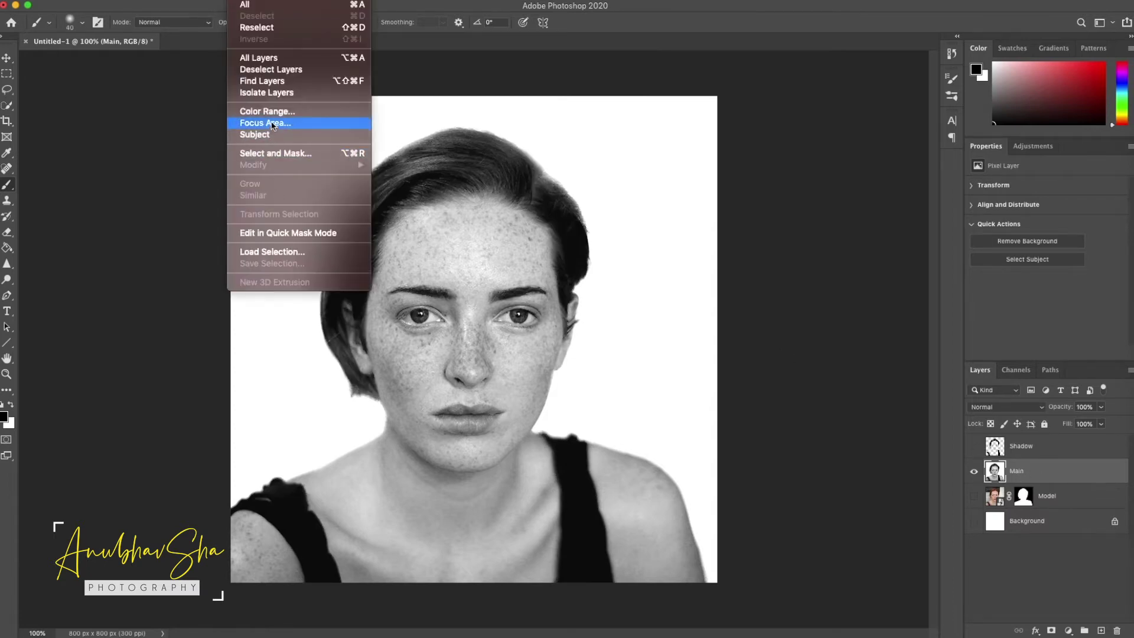
left_click(269, 111)
left_click(703, 177)
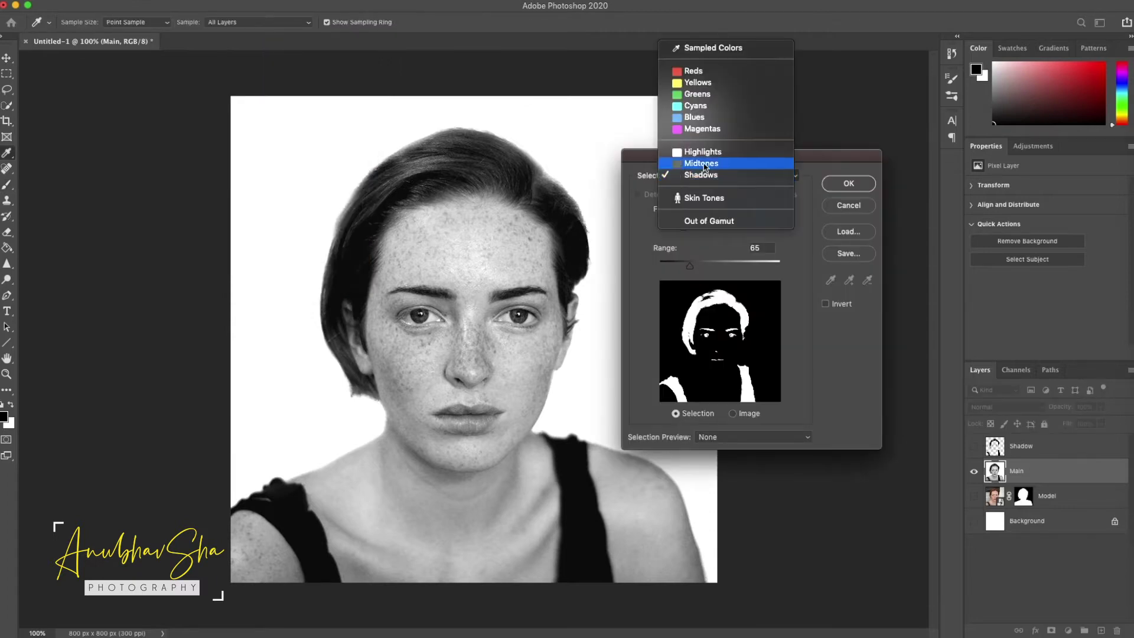
left_click(701, 163)
left_click(848, 184)
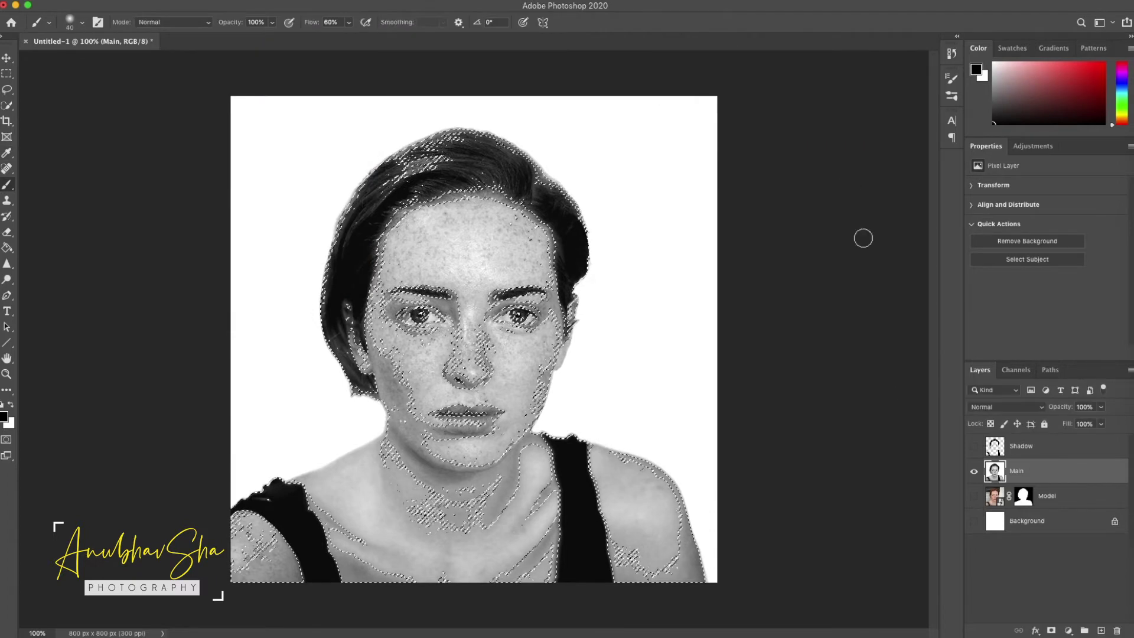
Step: Fill the midtone selection with black on a new layer, deselect, and leave only the Main layer visible
left_click(1102, 631)
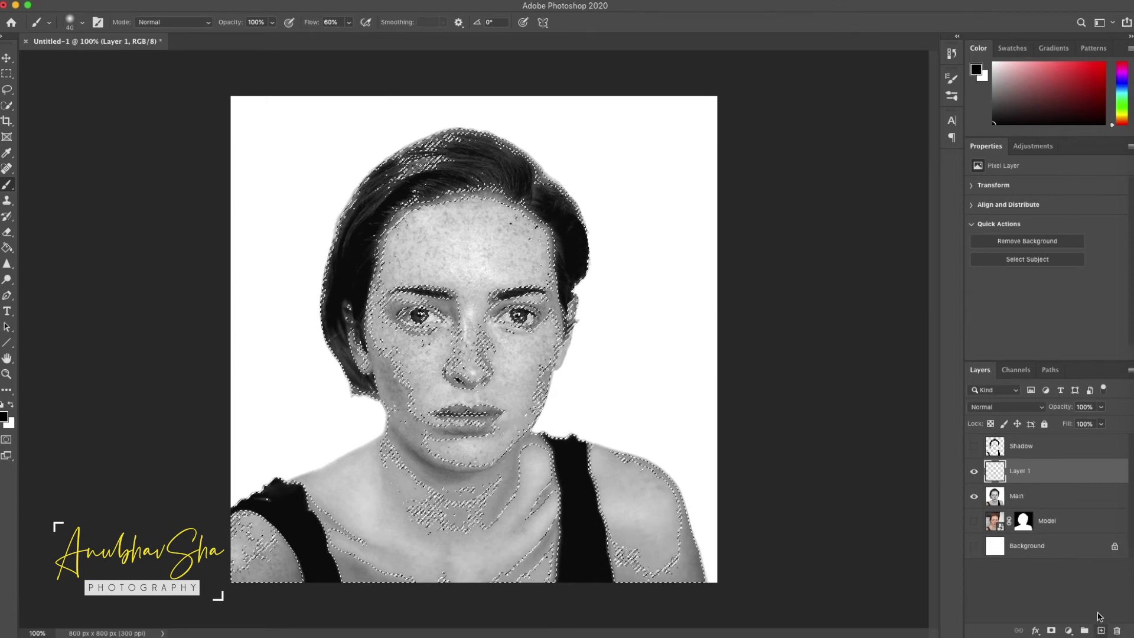
key("alt+BackSpace")
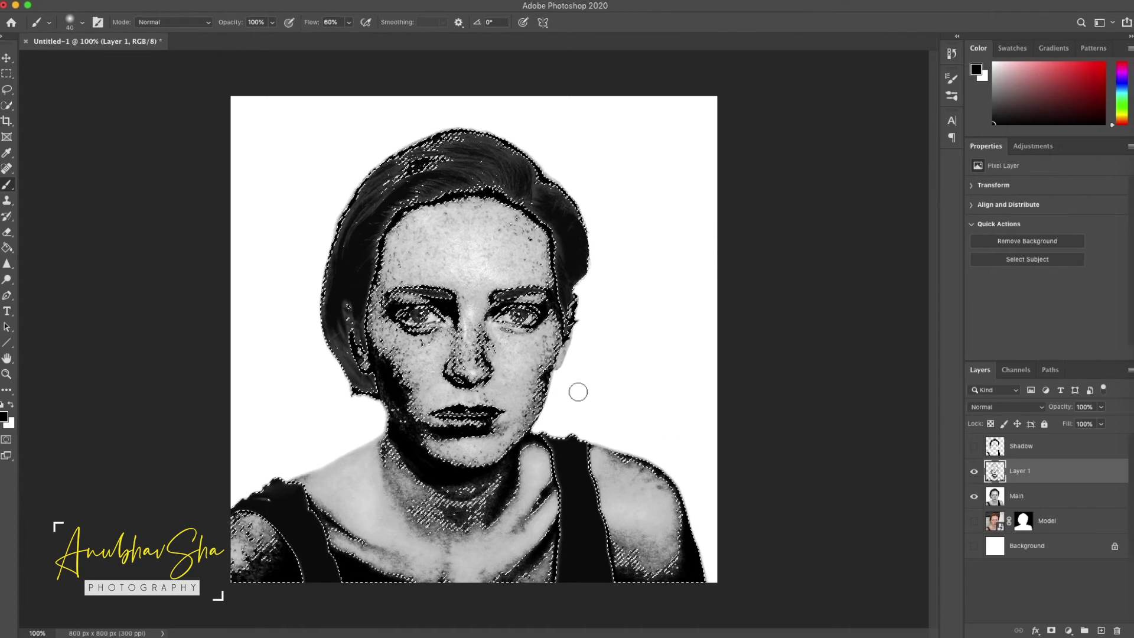
left_click(974, 495)
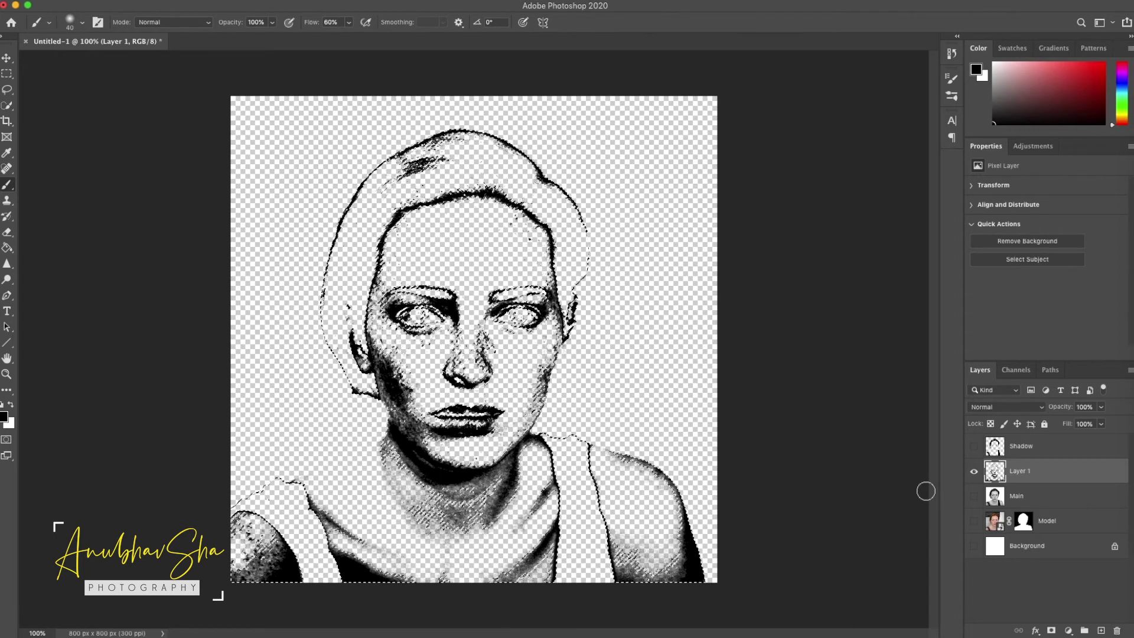
key("super+d")
left_click_drag(974, 495, 974, 453)
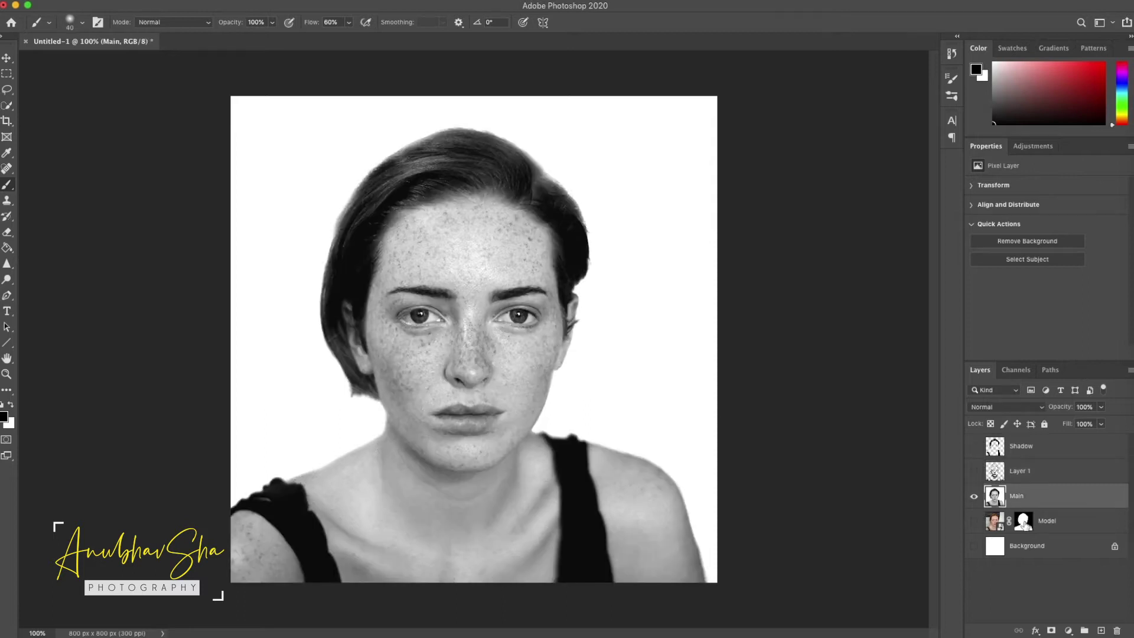
Step: Copy the Model layer's mask onto the Main layer
left_click(1022, 522)
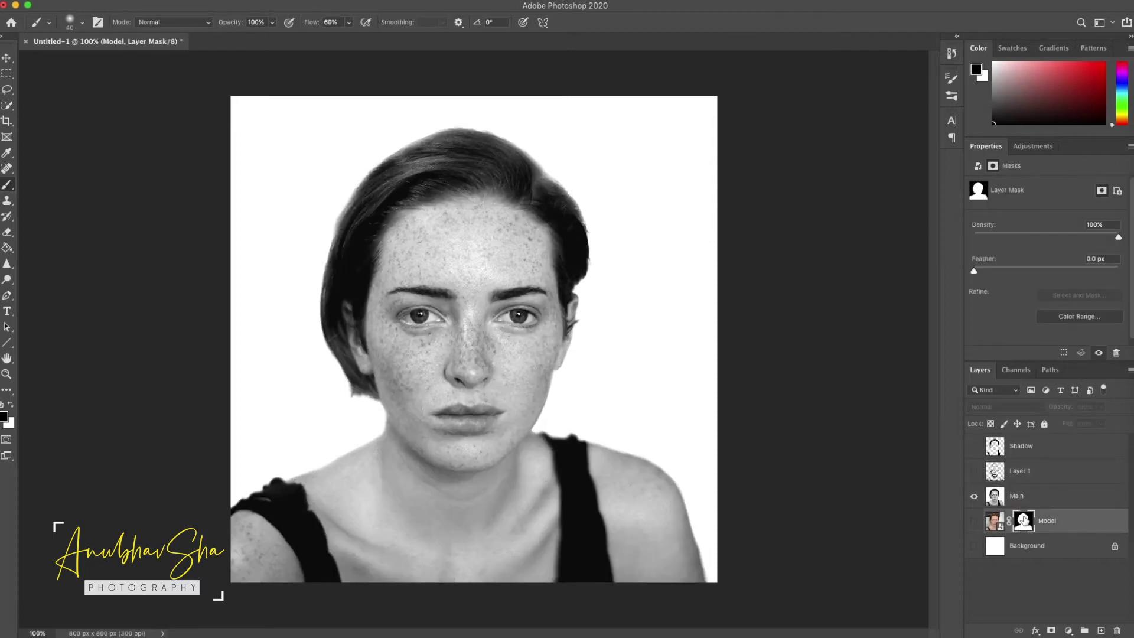
left_click_drag(1023, 524, 1025, 501)
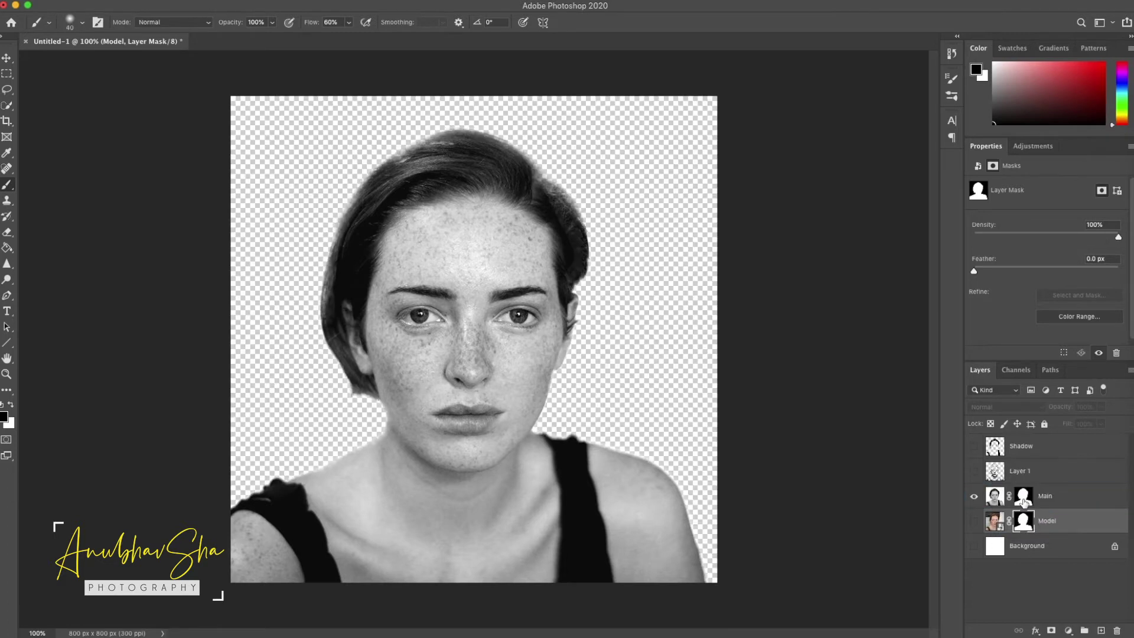
Step: Make the white background layer visible and move the Model layer beneath it
left_click(974, 547)
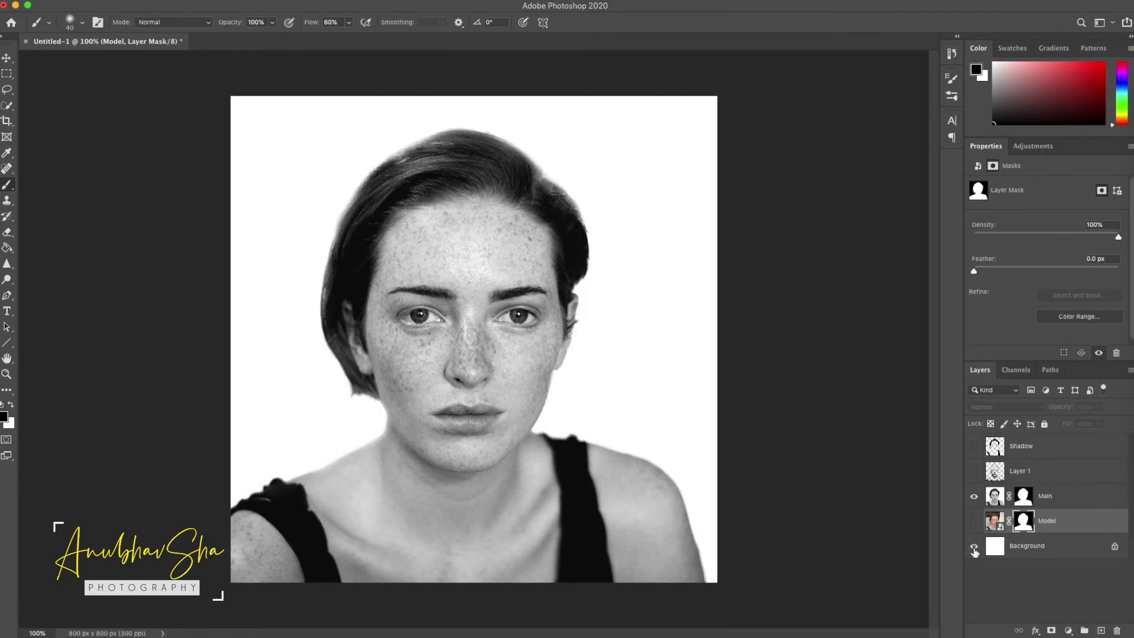
left_click(975, 547)
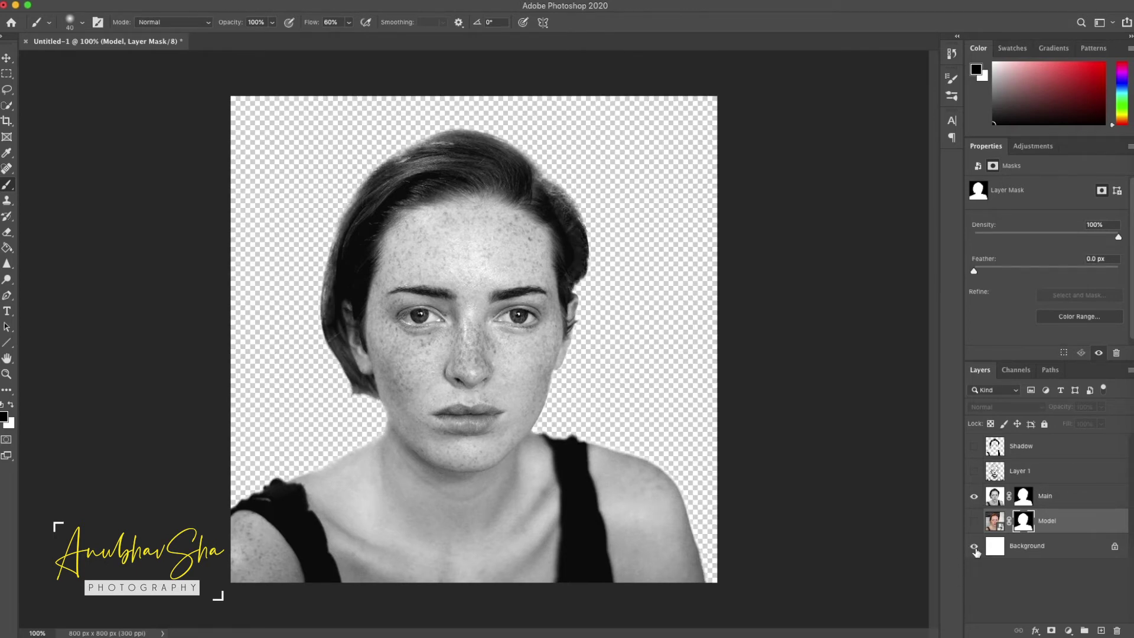
left_click(974, 548)
left_click_drag(995, 523, 996, 565)
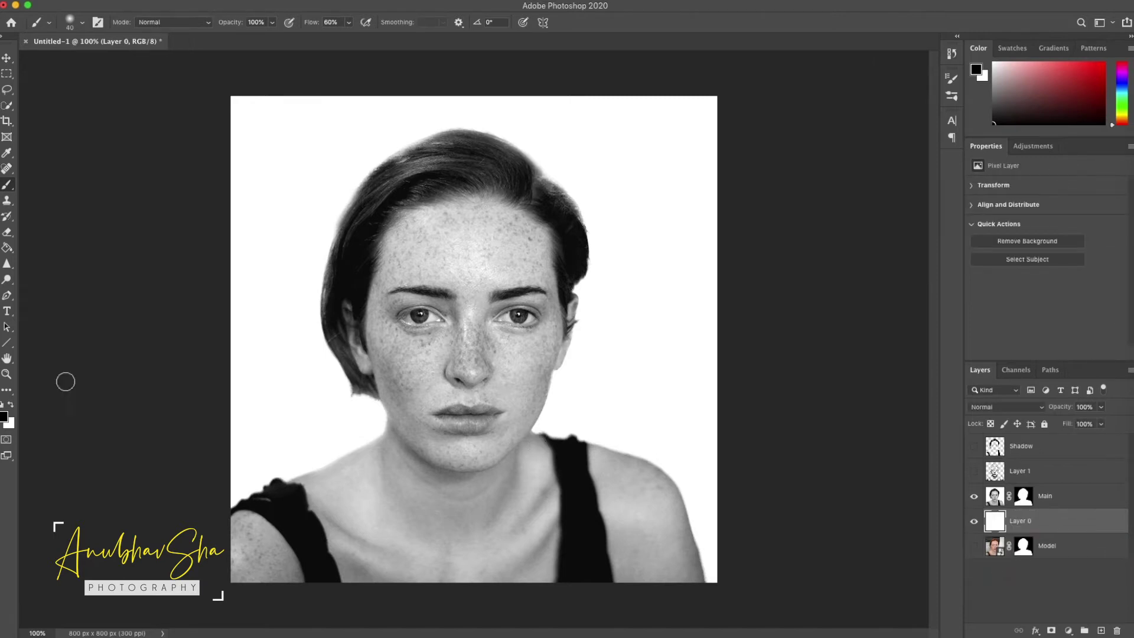
Step: Hide the Main layer and draw an 800 by 800 px horizontal text box covering the whole canvas
left_click(974, 496)
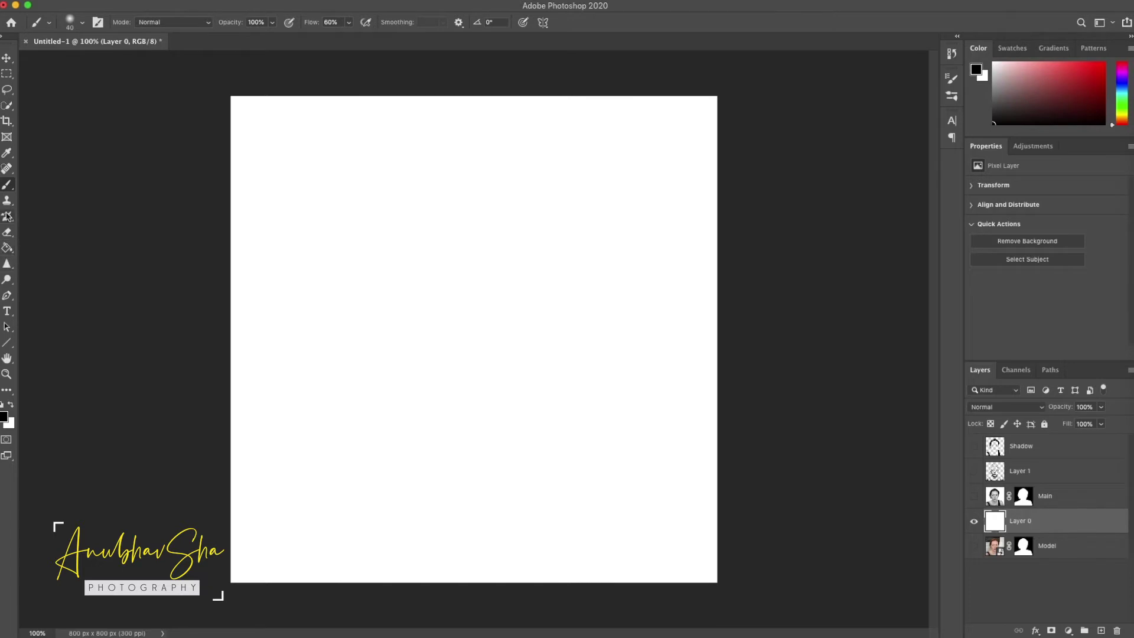
left_click(7, 312)
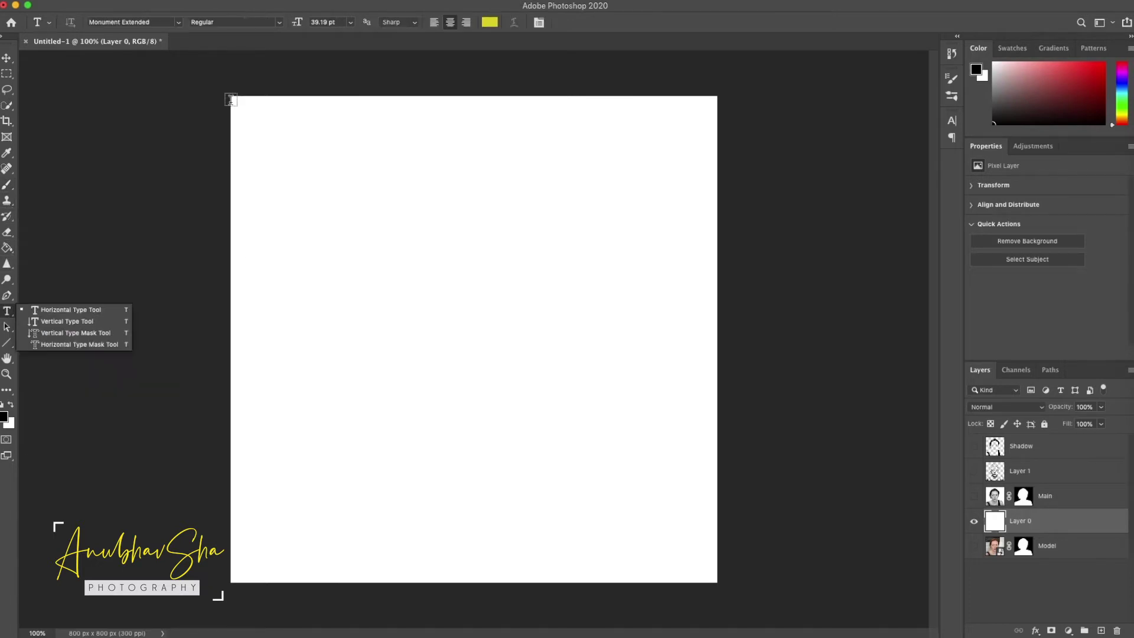
left_click_drag(231, 98, 718, 582)
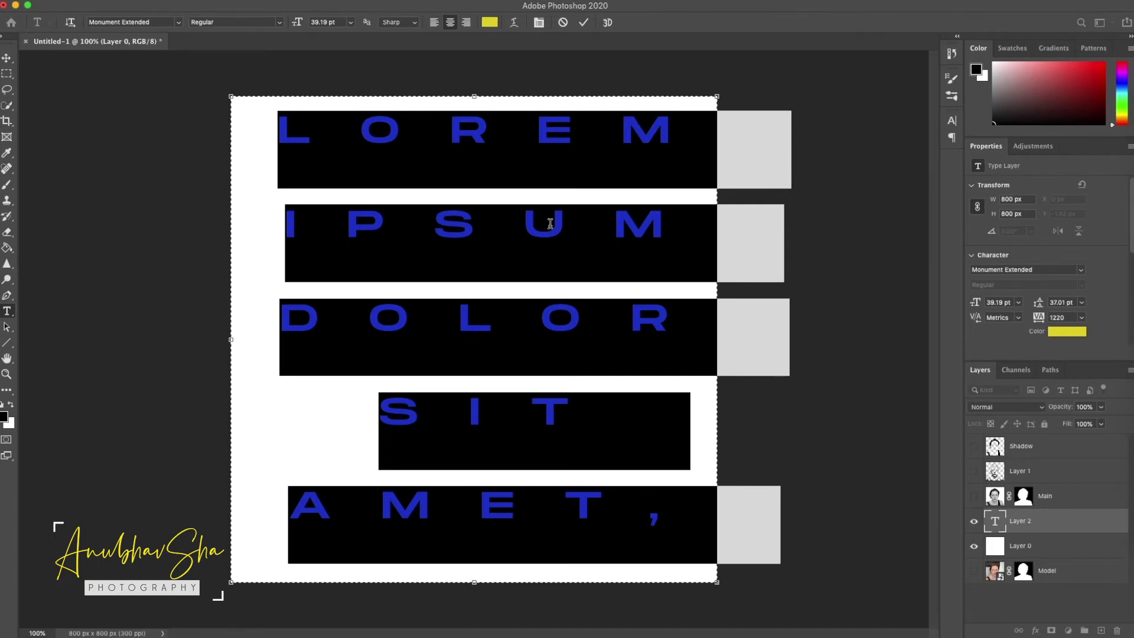
Step: Switch to the web browser, search Google for "ipsum generator" and open the lipsum.com site
left_click(48, 221)
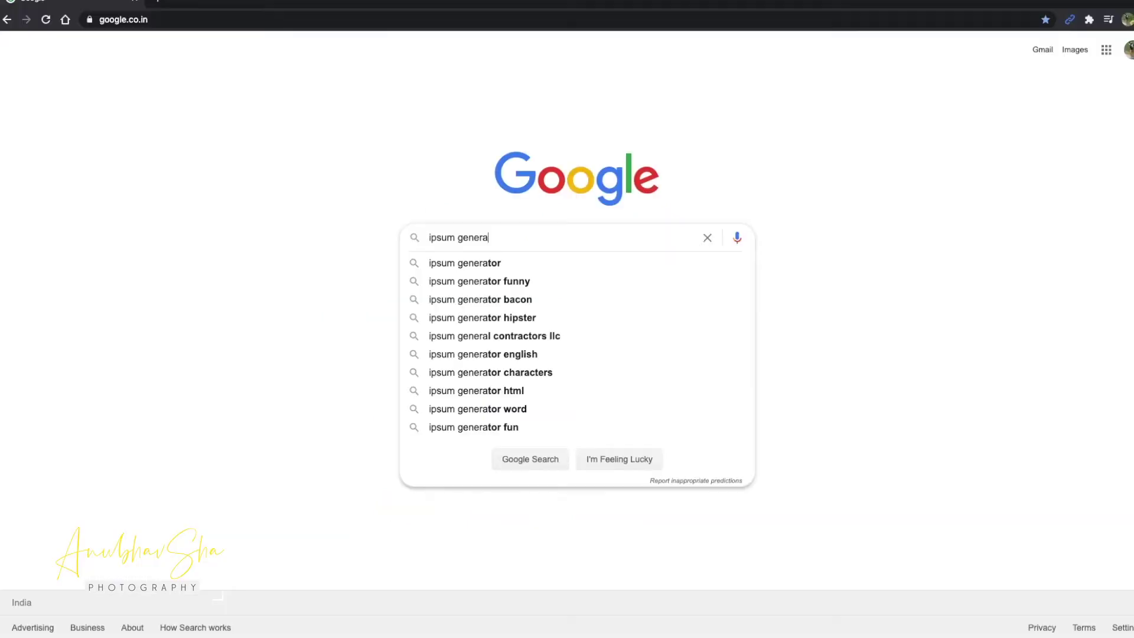
key("Down")
key("Return")
left_click(139, 160)
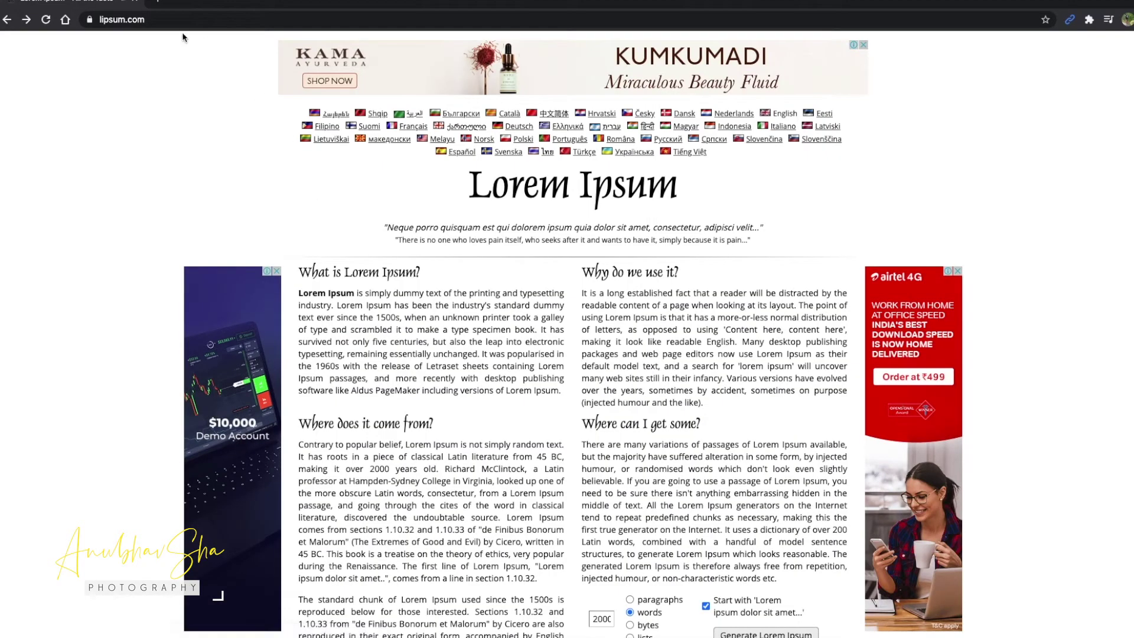
Step: Generate 2000 words of Lorem Ipsum starting with 'Lorem ipsum dolor sit amet...' and select the generated text for copying
scroll(511, 426, "down", 4)
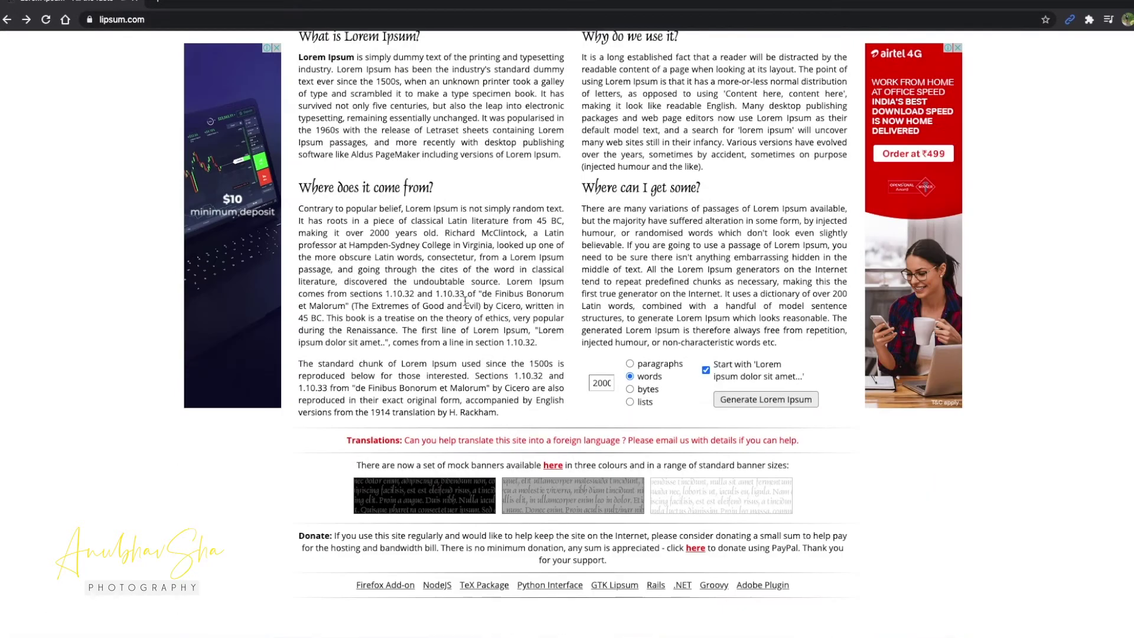
scroll(327, 116, "up", 4)
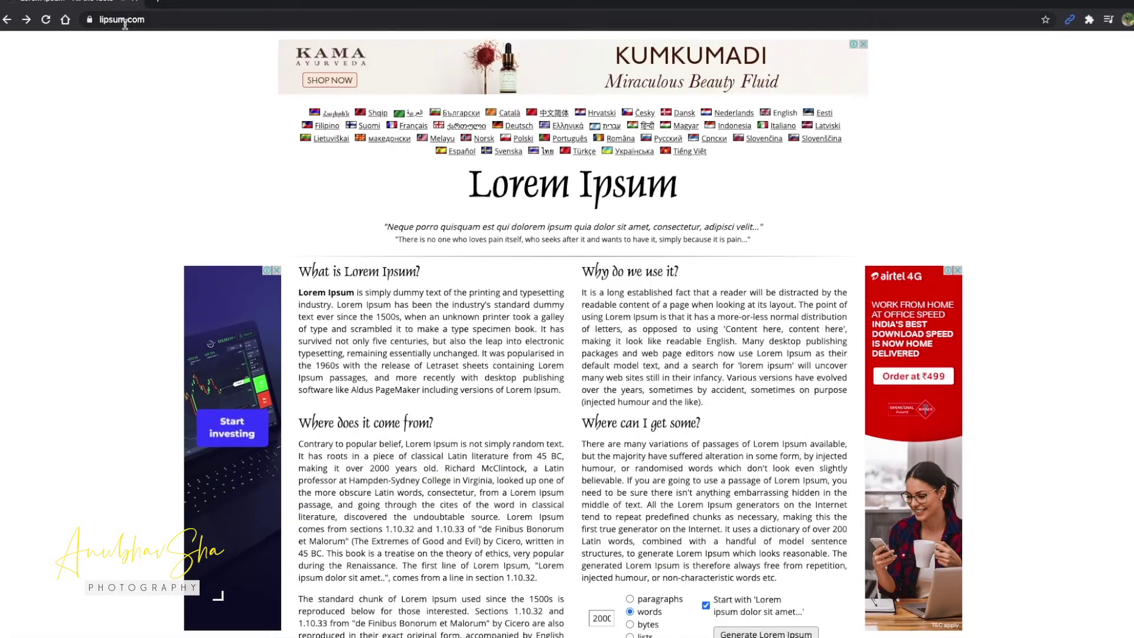
scroll(544, 515, "down", 8)
scroll(683, 362, "up", 3)
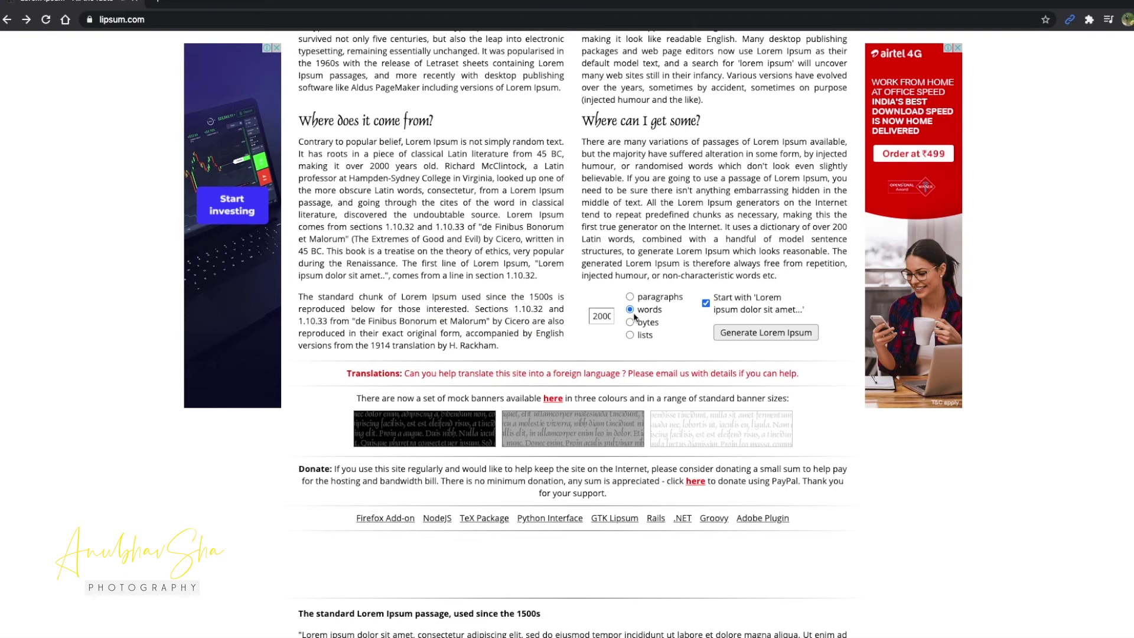
left_click(609, 316)
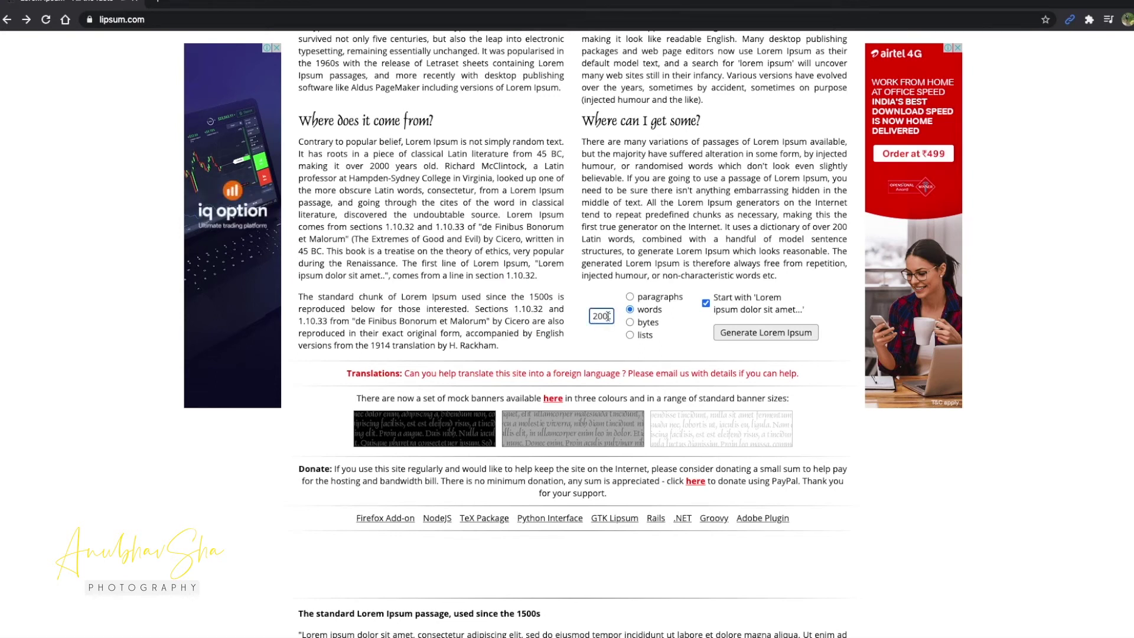
left_click(737, 333)
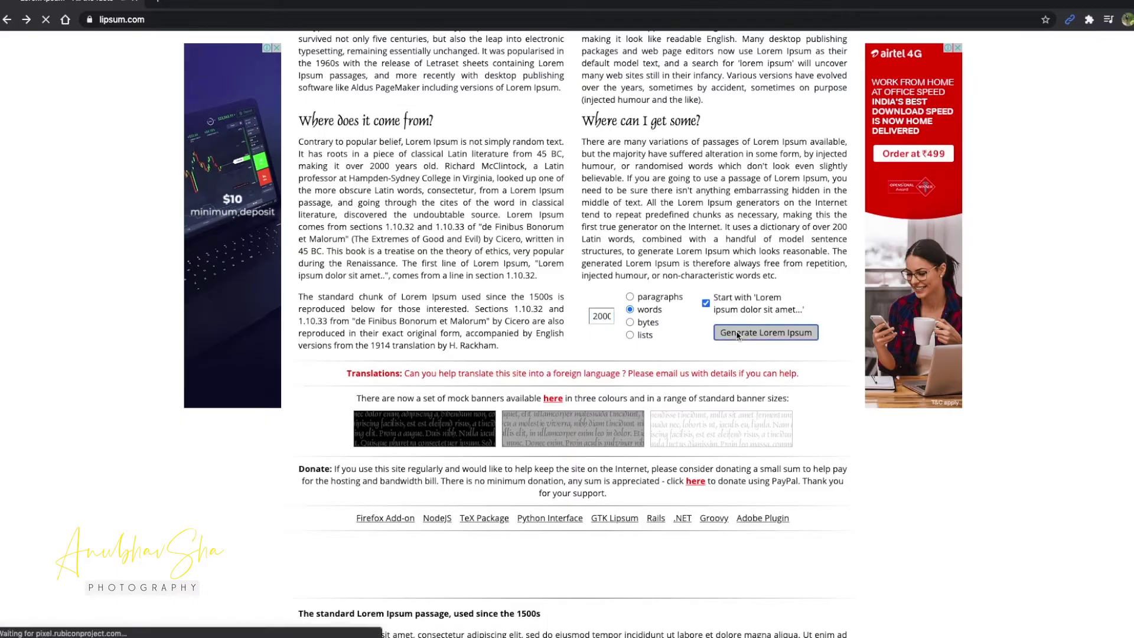
scroll(551, 465, "down", 15)
left_click_drag(378, 503, 298, 272)
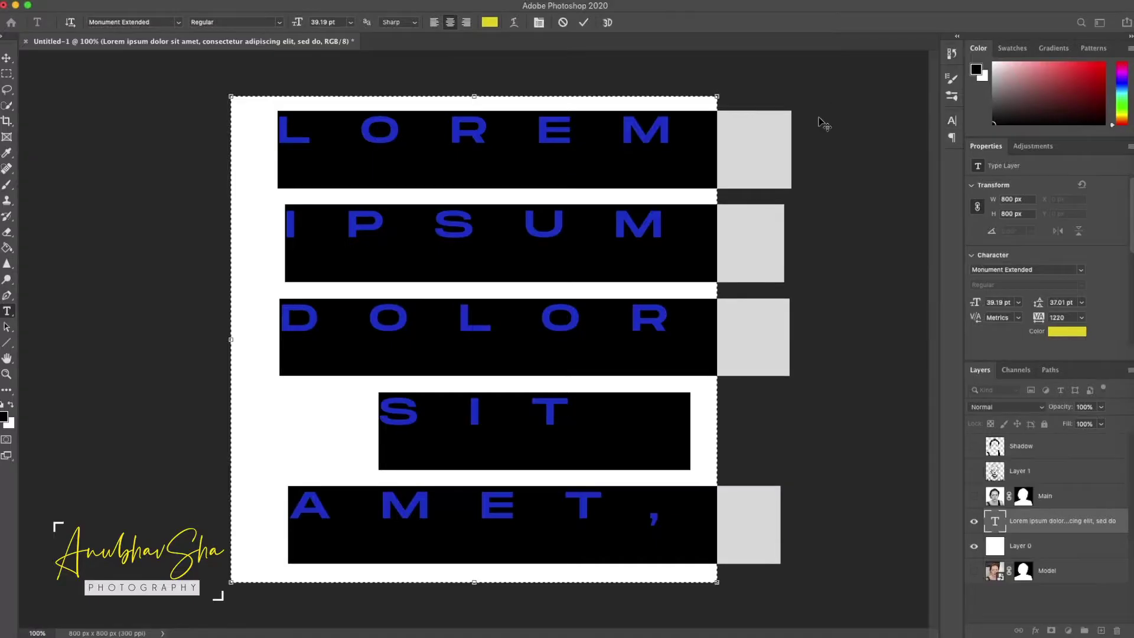
Step: Switch to Photoshop, show the character settings and set the text layer's font to Arial Black
left_click(952, 120)
left_click(952, 121)
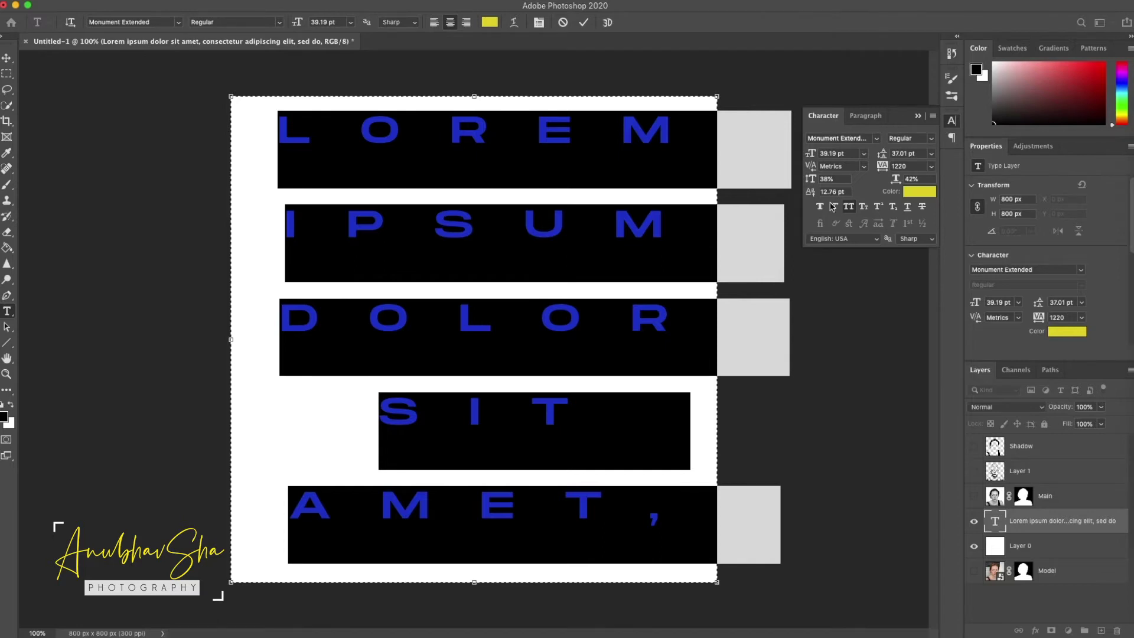
left_click(366, 0)
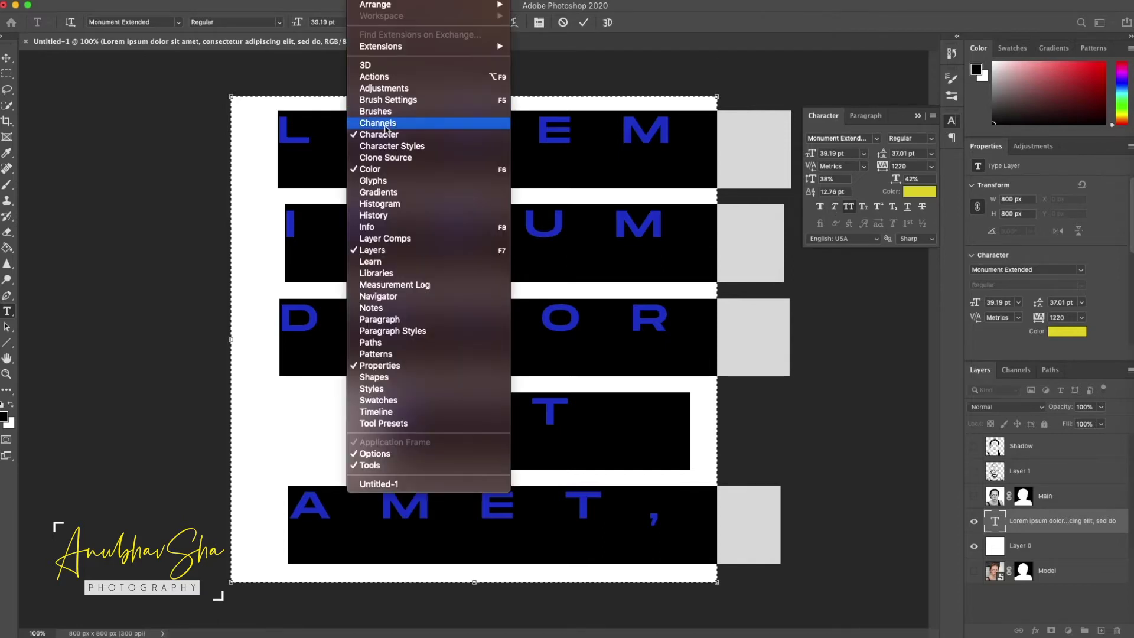
left_click(933, 141)
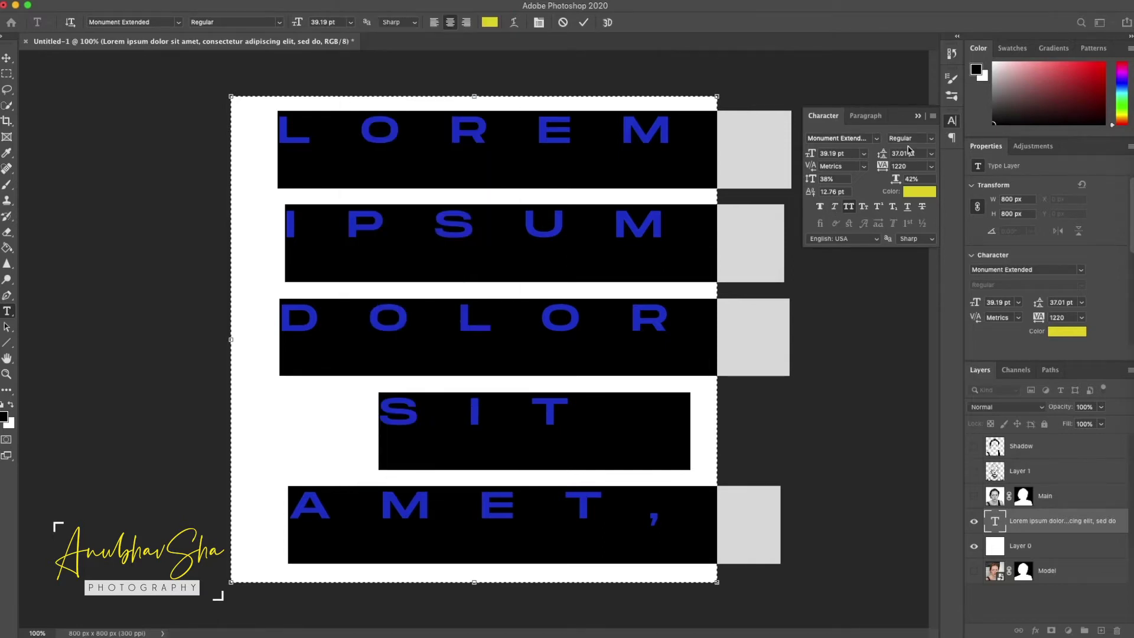
left_click(930, 139)
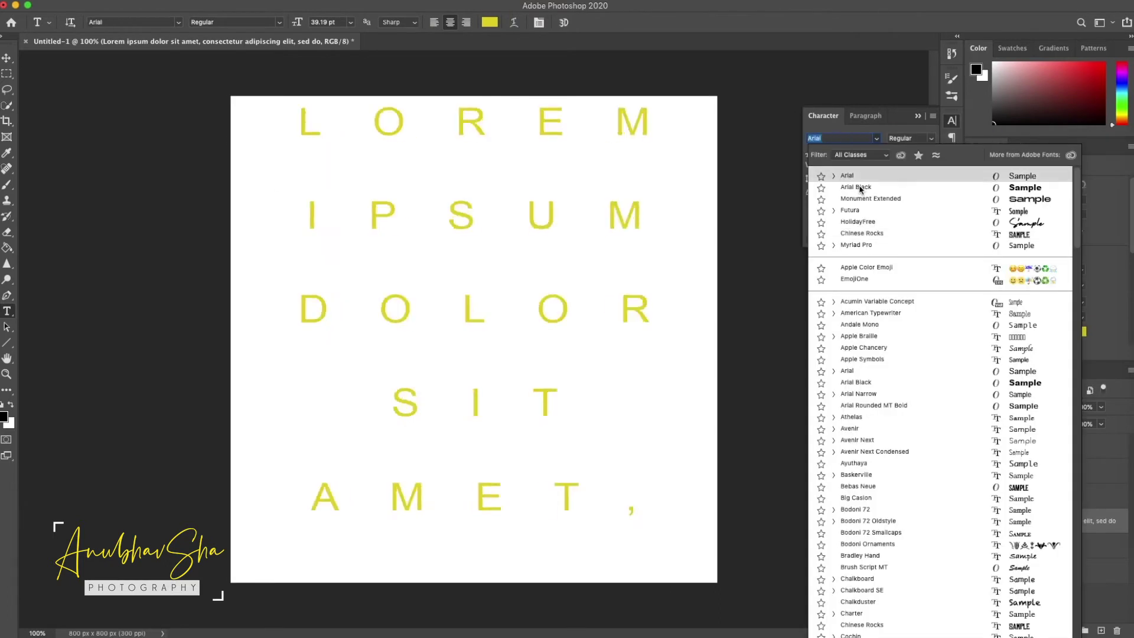
left_click(860, 187)
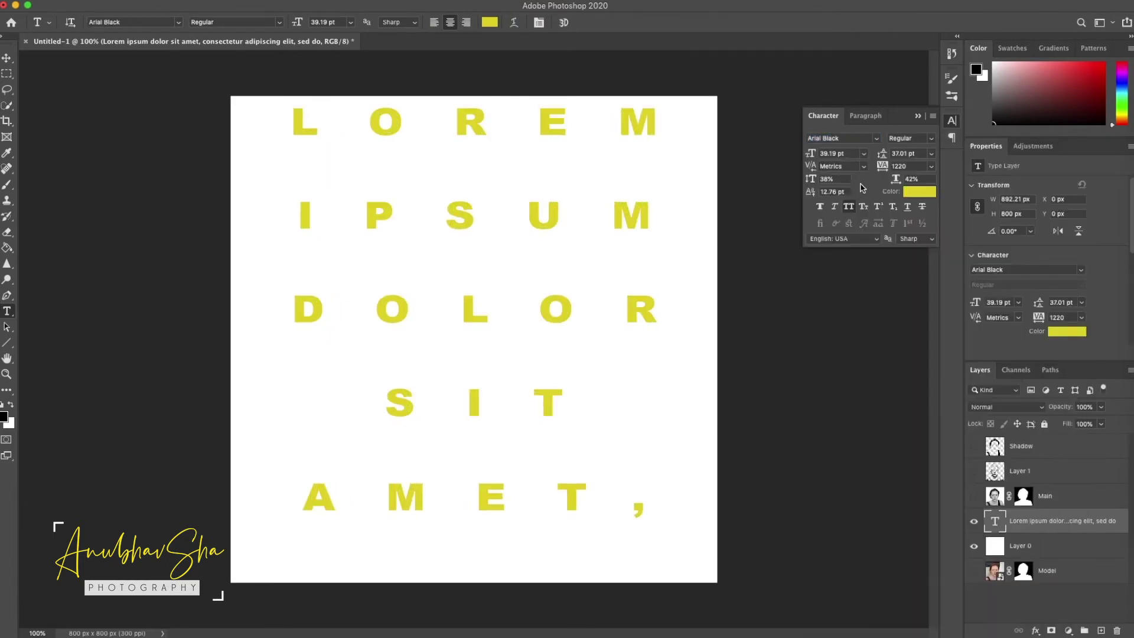
Step: Set the text size to 4 pt and the text color to black (000000)
left_click(854, 155)
type("4")
key("Return")
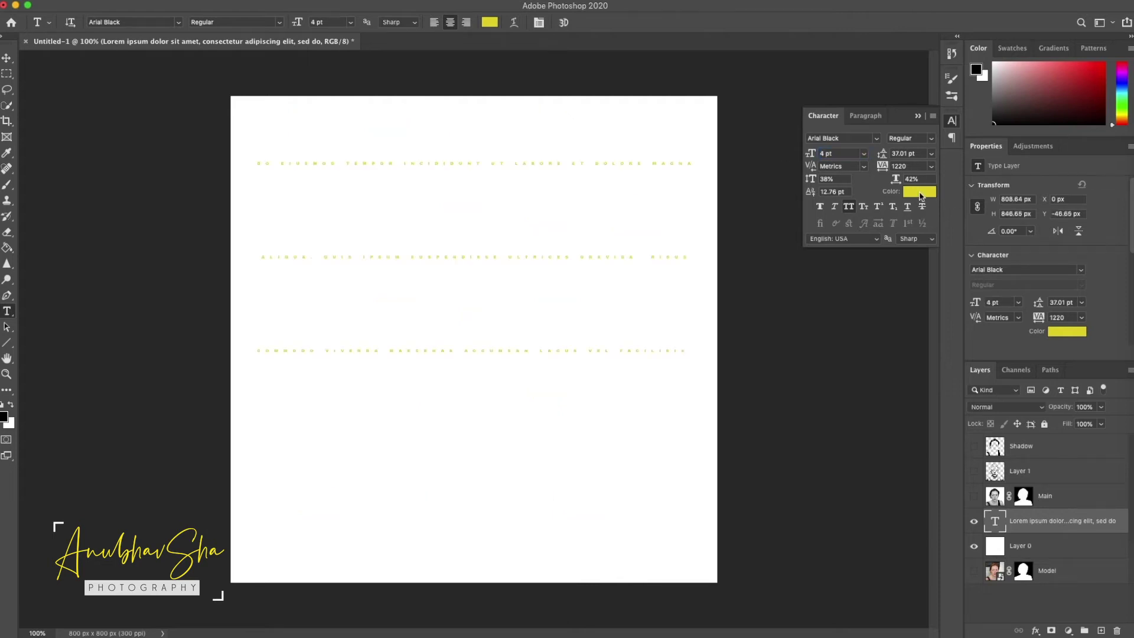
left_click(919, 192)
type("000000")
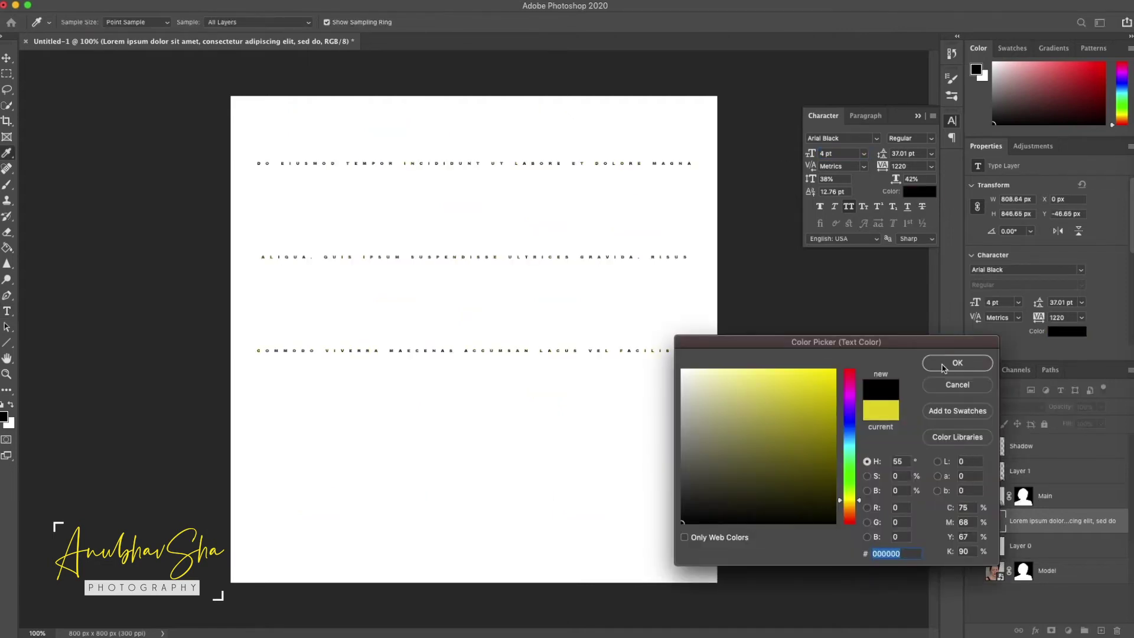
left_click(962, 365)
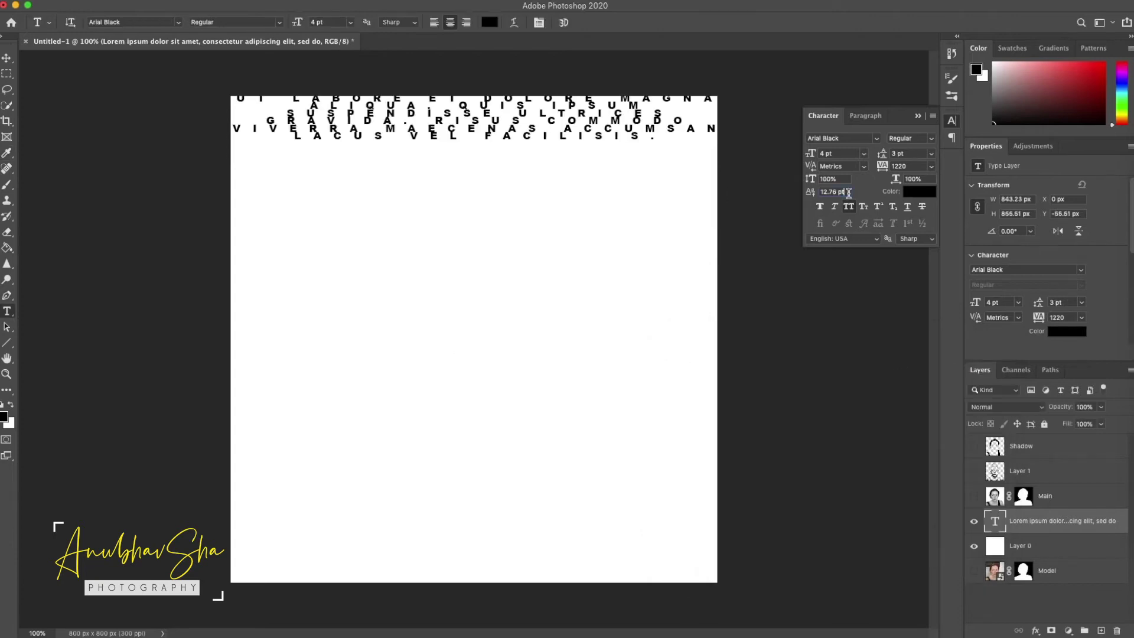
Step: Set the text's baseline shift to 0 pt and turn off All Caps
left_click_drag(848, 193, 736, 195)
type("0")
key("Return")
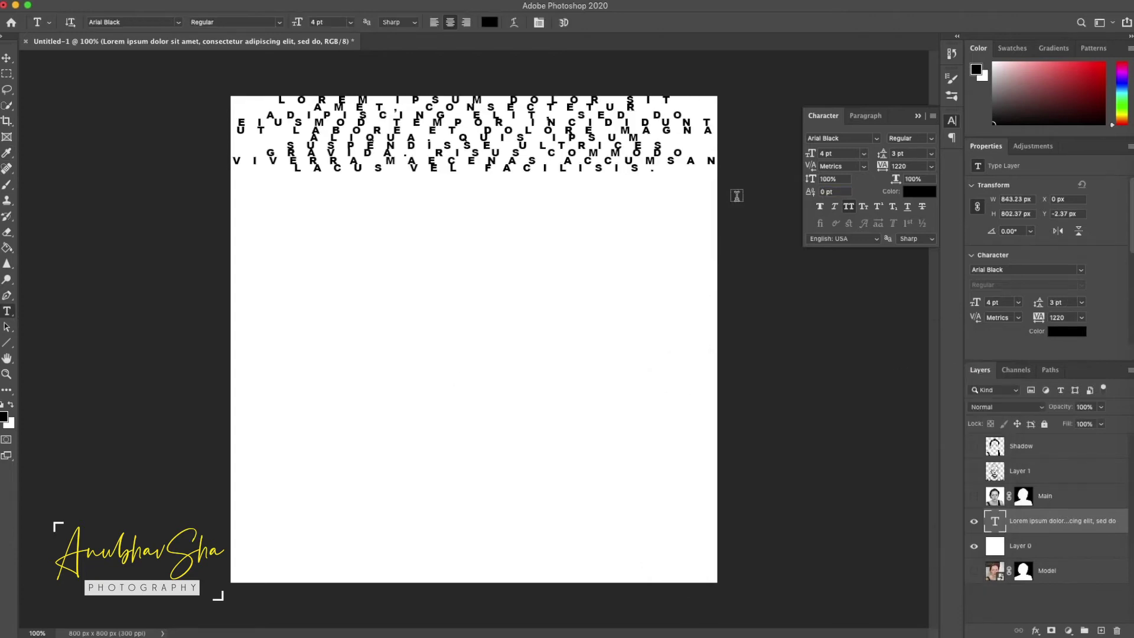
left_click(849, 207)
Step: Set the text's tracking and kerning to 0 and its anti-aliasing to Smooth
double_click(913, 168)
type("0")
key("Return")
left_click(866, 167)
left_click(839, 265)
left_click(915, 239)
left_click(913, 270)
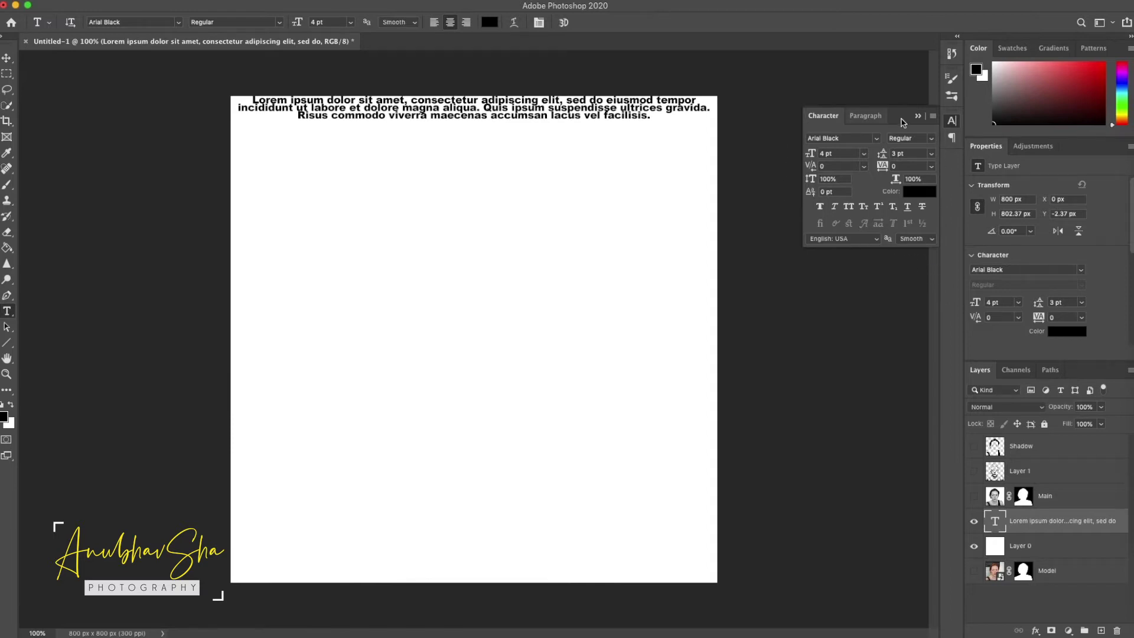
Step: Justify all lines of the paragraph and replace the text box's entire content with the copied Lorem Ipsum
left_click(865, 116)
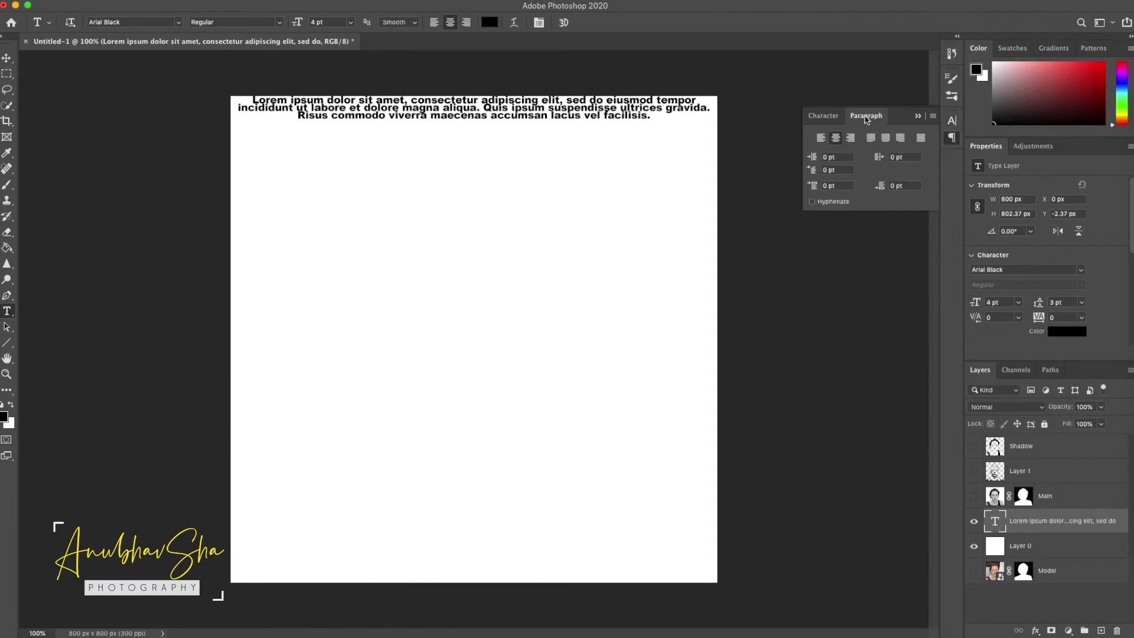
left_click(921, 139)
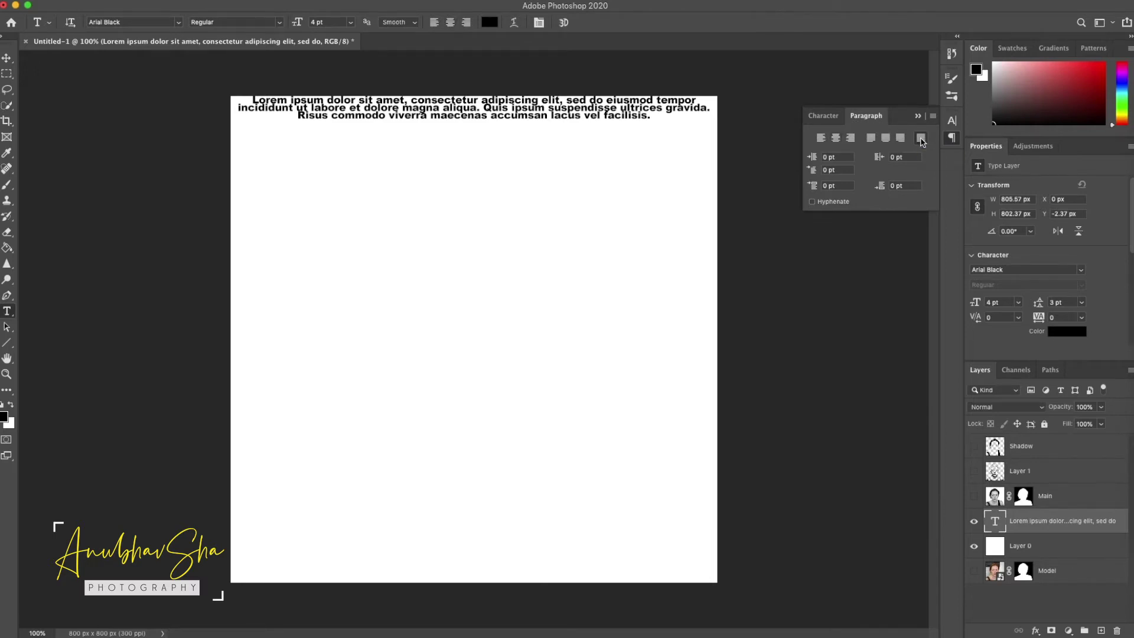
left_click(357, 114)
double_click(357, 114)
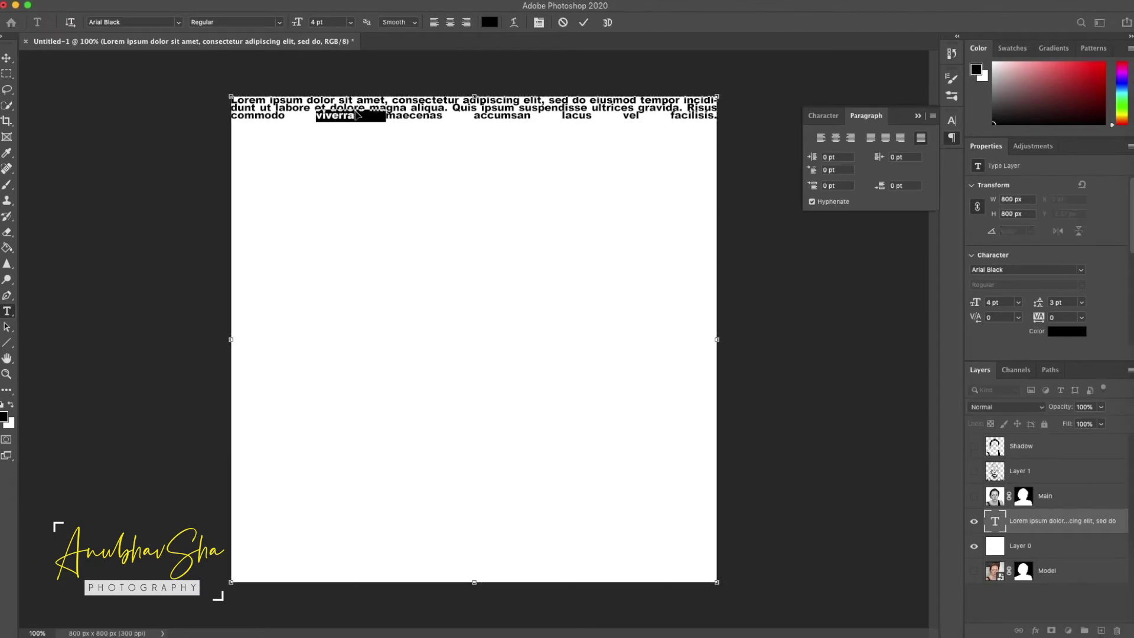
key("super+a")
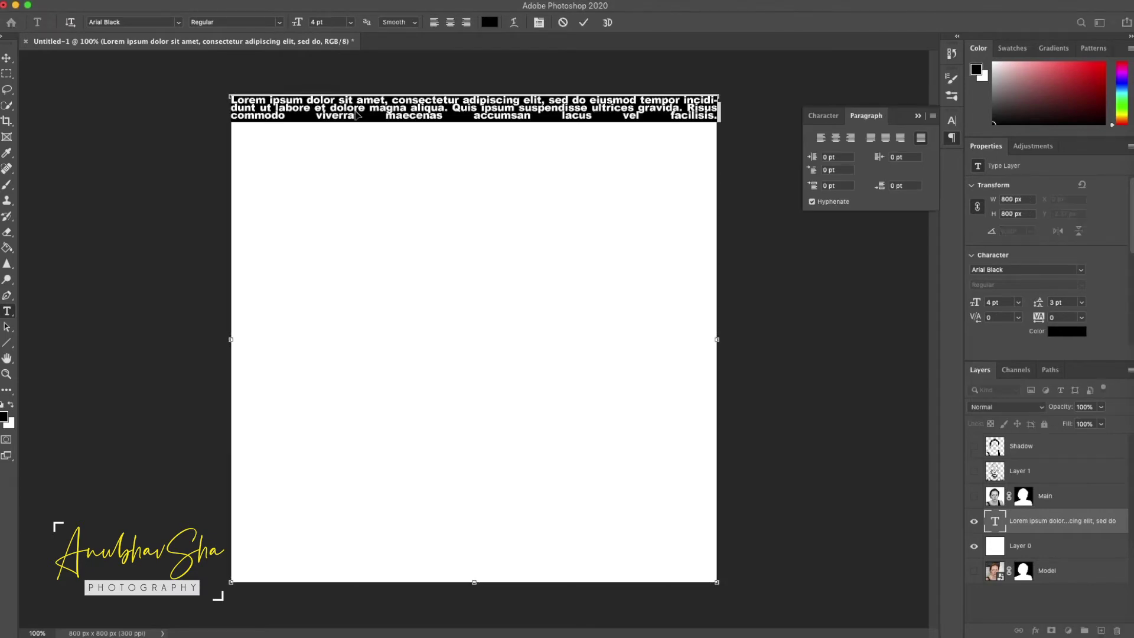
key("super+v")
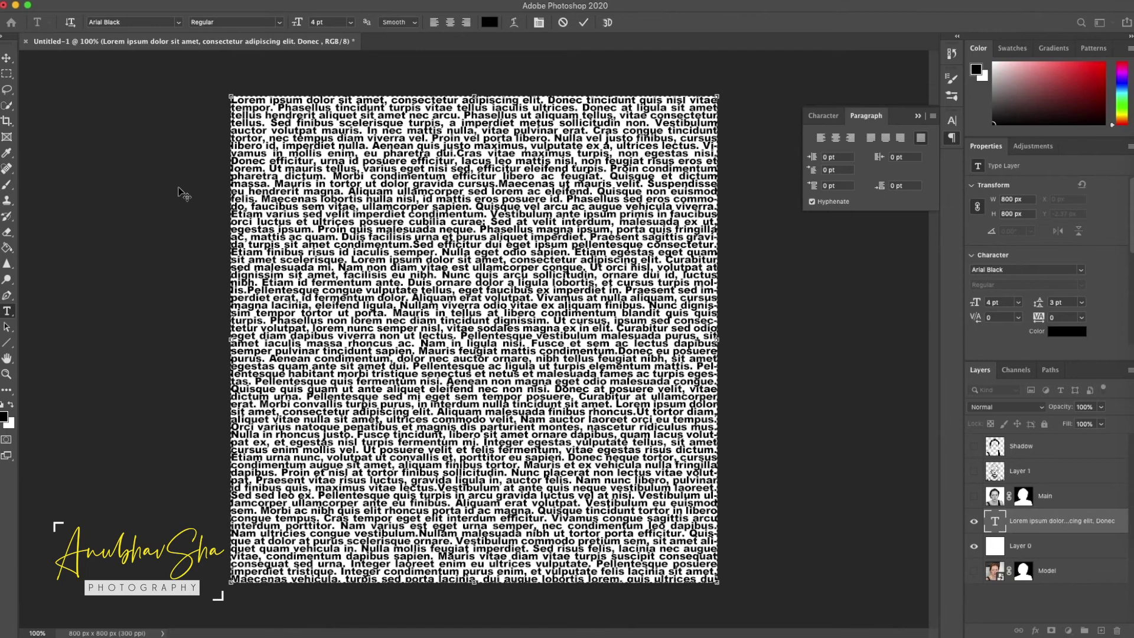
Step: Rename the Lorem Ipsum text layer as "Shadows text"
double_click(1055, 521)
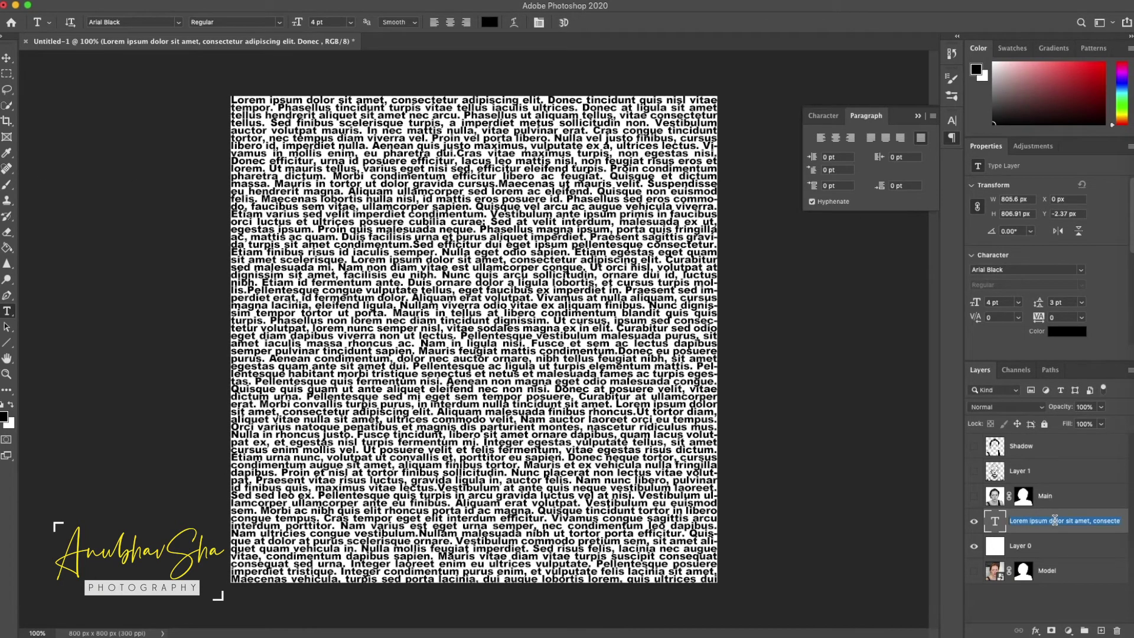
type("S")
key("Return")
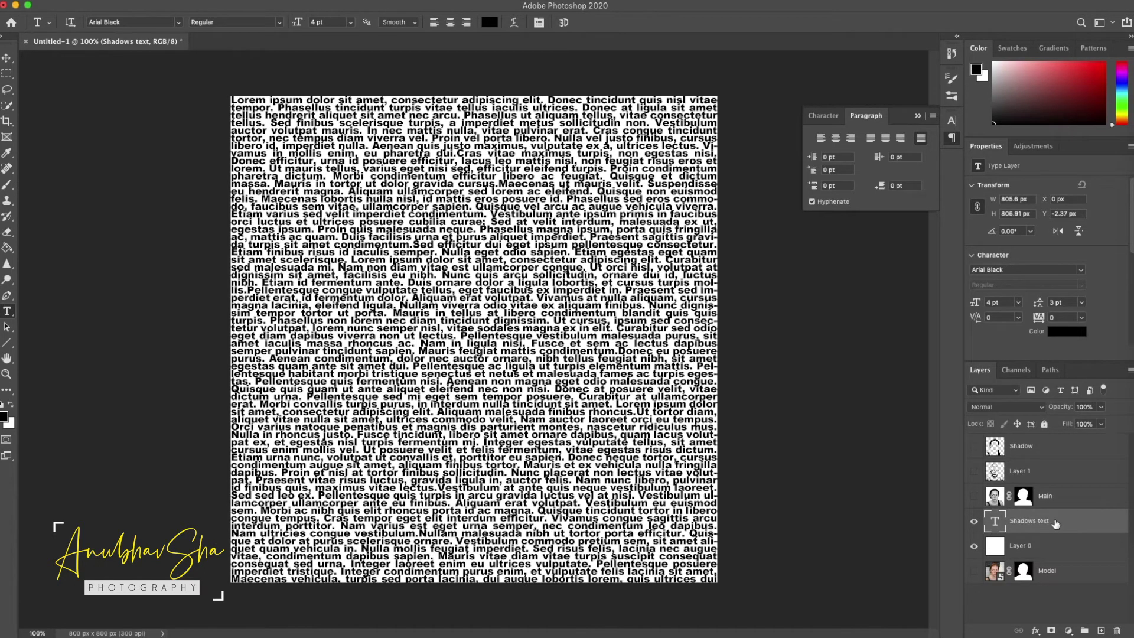
Step: Duplicate the Shadows text layer, hide the original and rename the copy "Midtone text"
key("super+j")
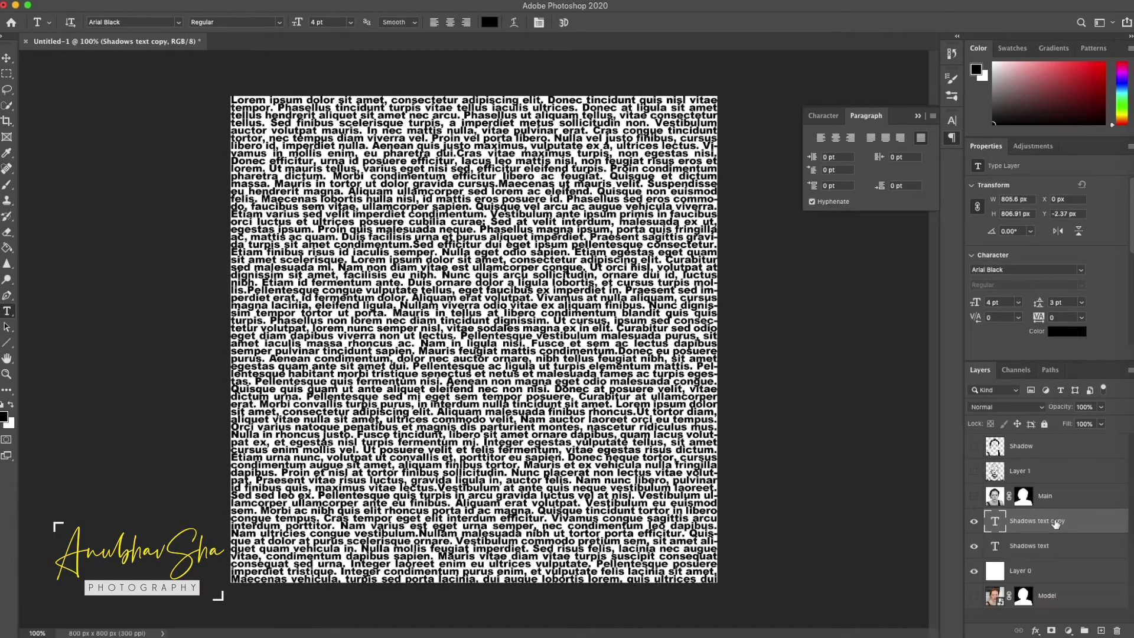
left_click(974, 549)
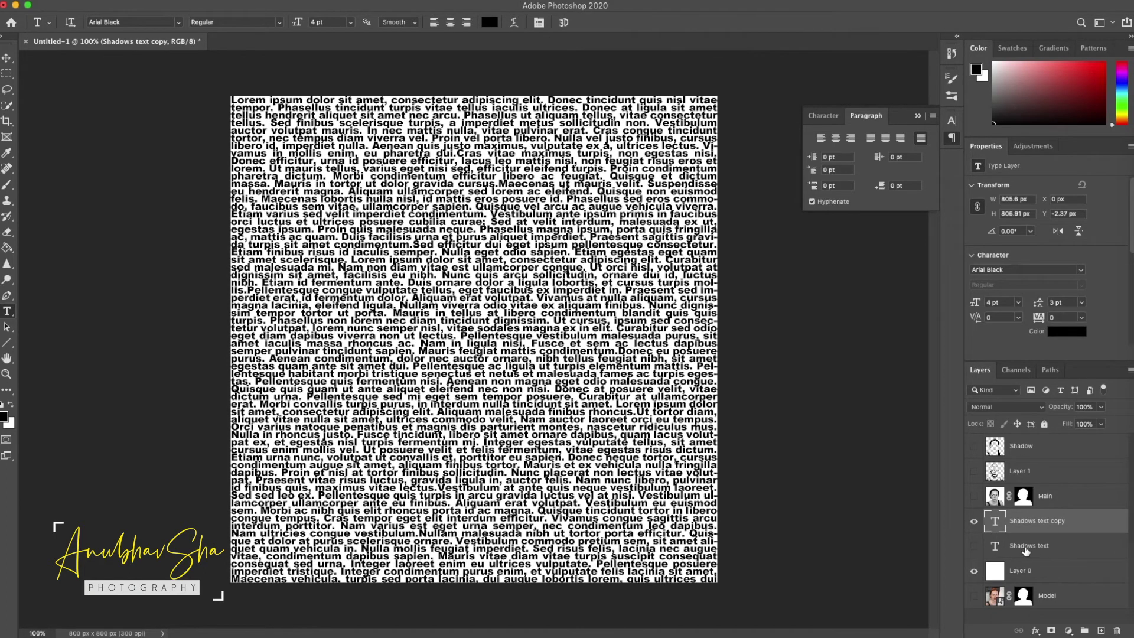
double_click(1049, 520)
type("Midtone text")
key("Return")
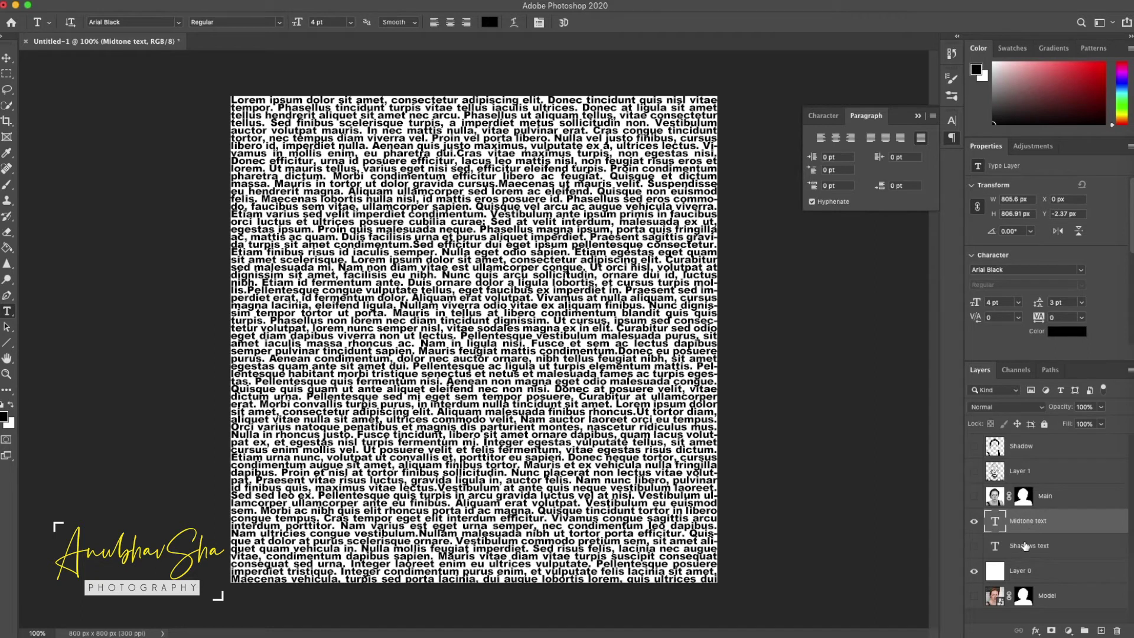
Step: Set the Midtone text layer's font to Arial and compare it with the Shadows text layer by toggling their visibility
left_click(826, 116)
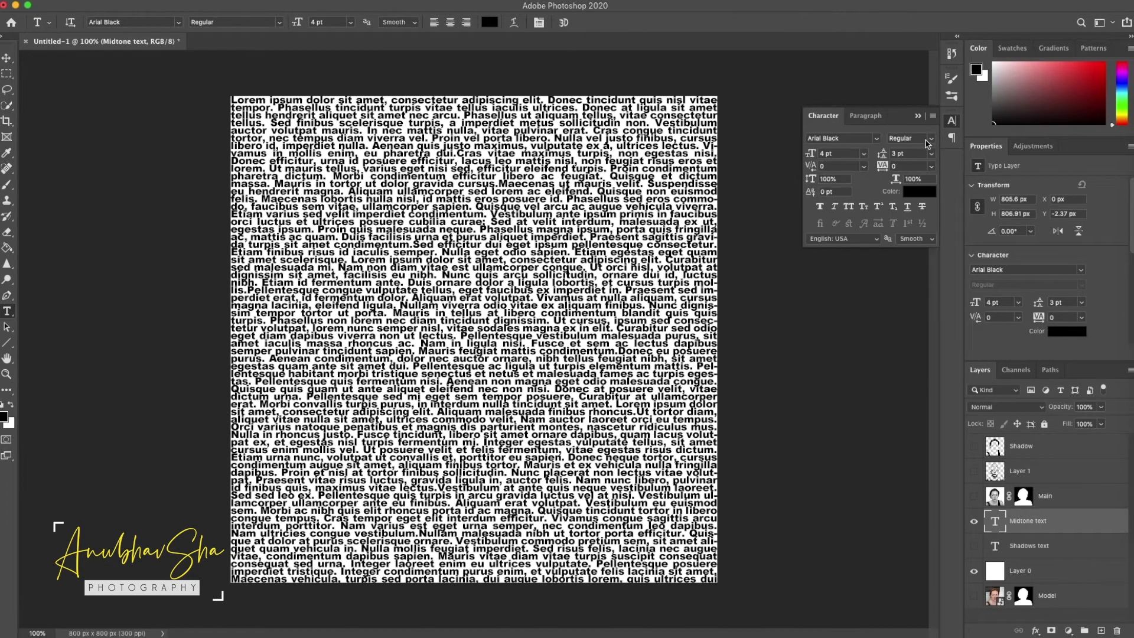
left_click(877, 138)
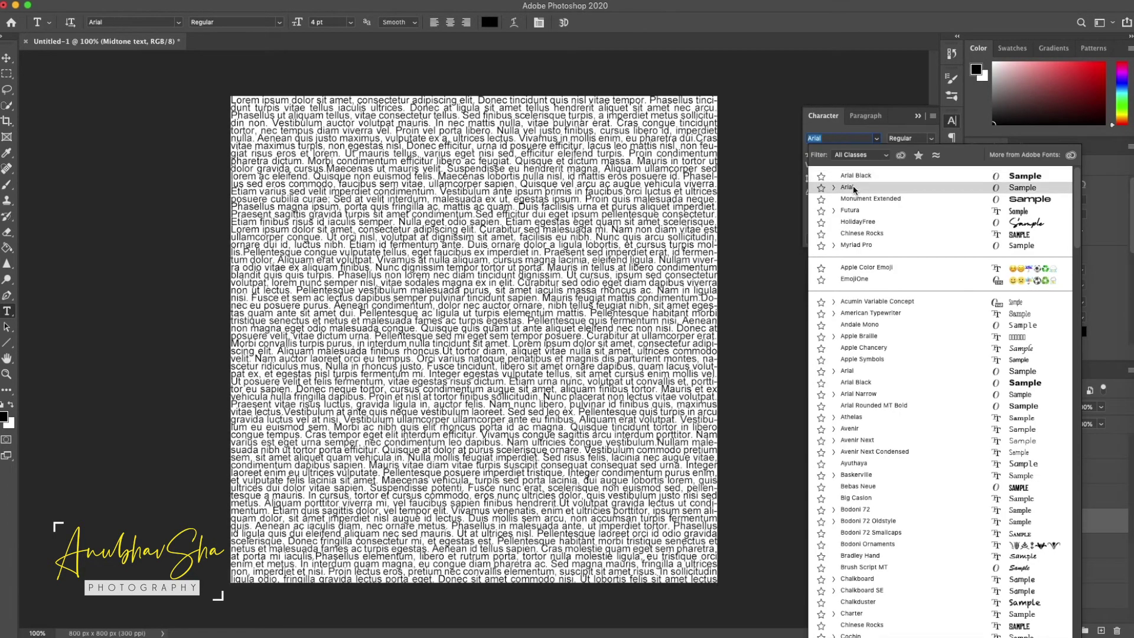
left_click(828, 118)
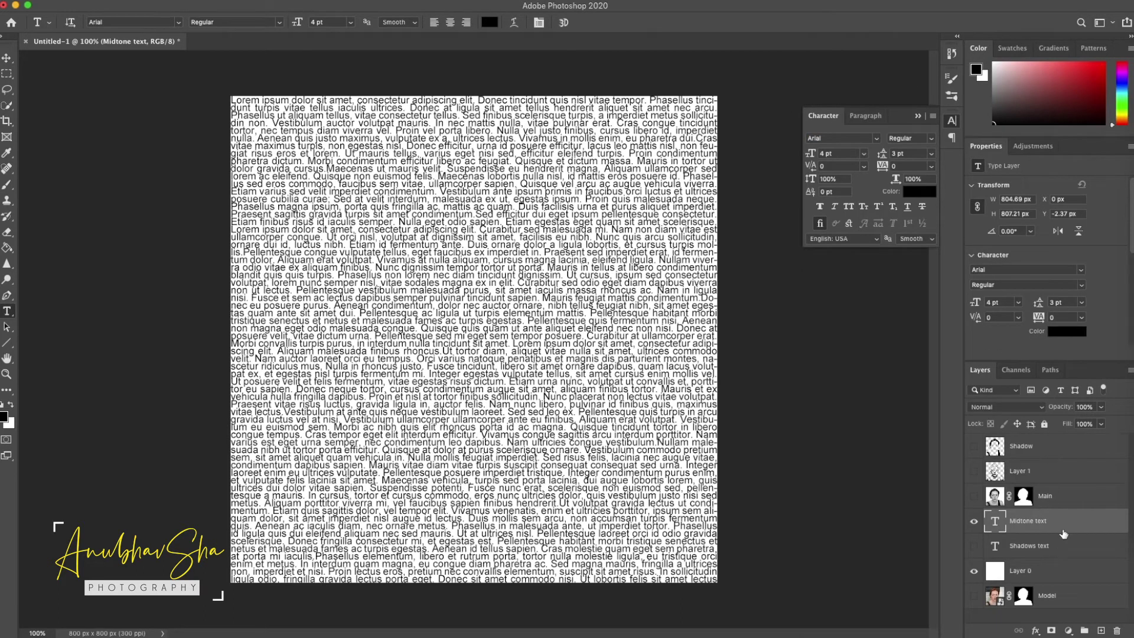
left_click(974, 546)
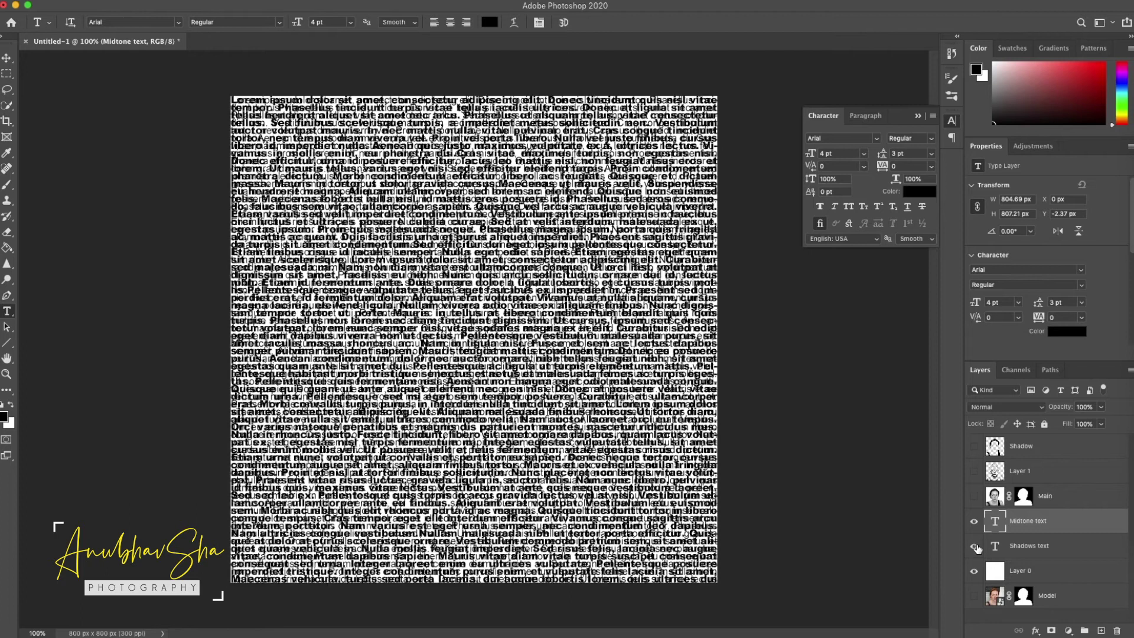
left_click(974, 521)
left_click(974, 546)
left_click(974, 521)
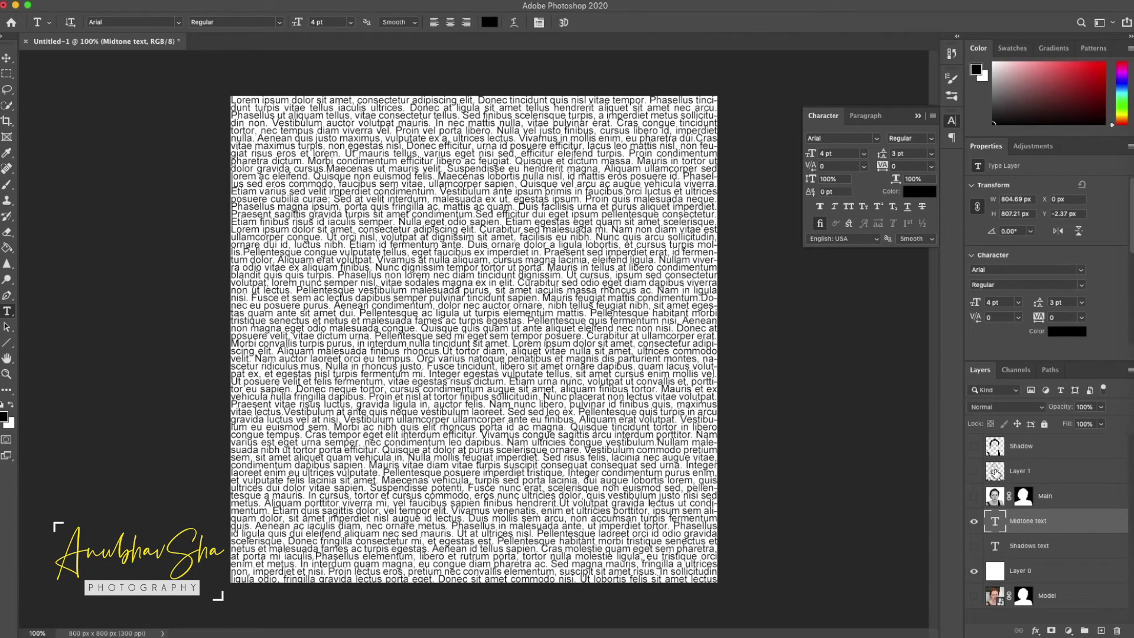
Step: Rename Layer 1 as "Midtone"
left_click(1015, 471)
double_click(1020, 471)
type("Mid")
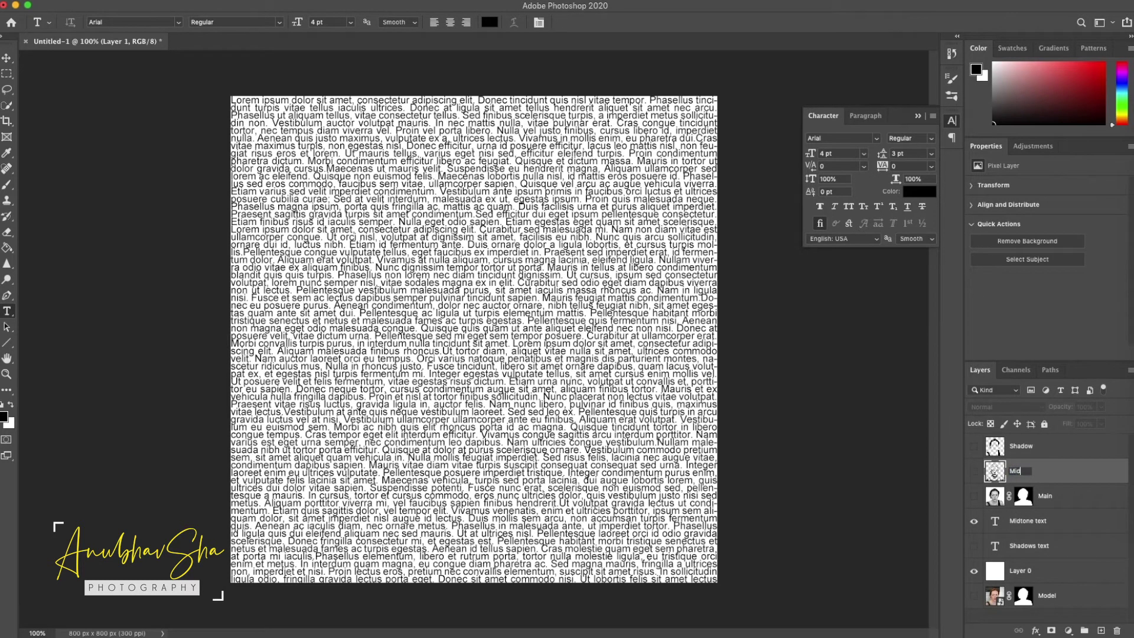
type("tone")
key("Return")
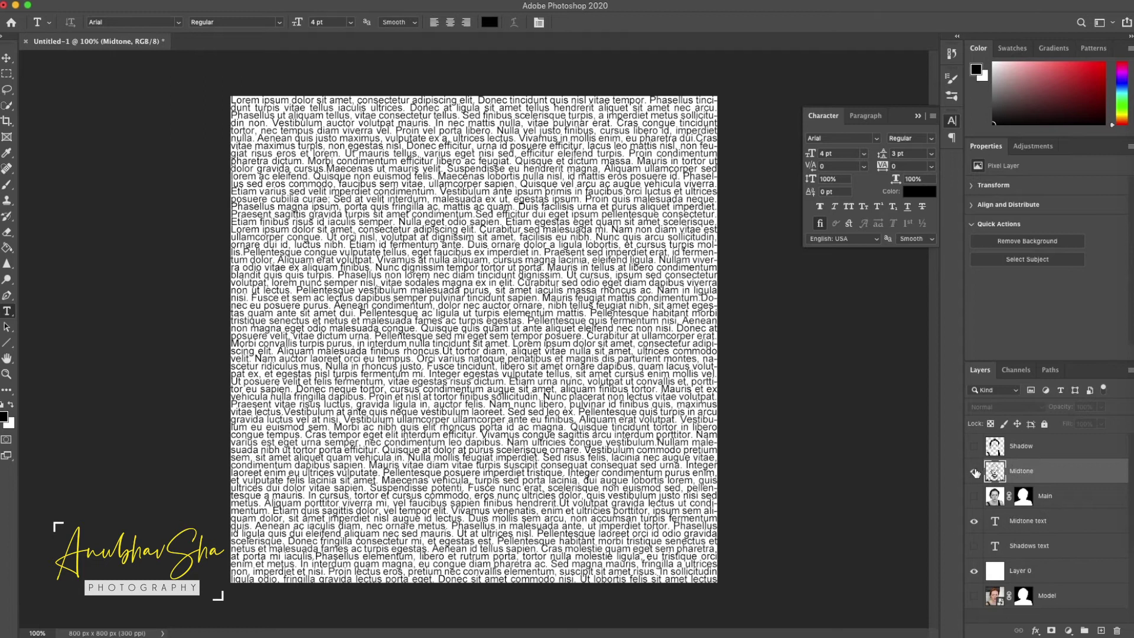
Step: Show the Midtone layer, select its entire canvas area and hide the layer again
left_click(974, 472)
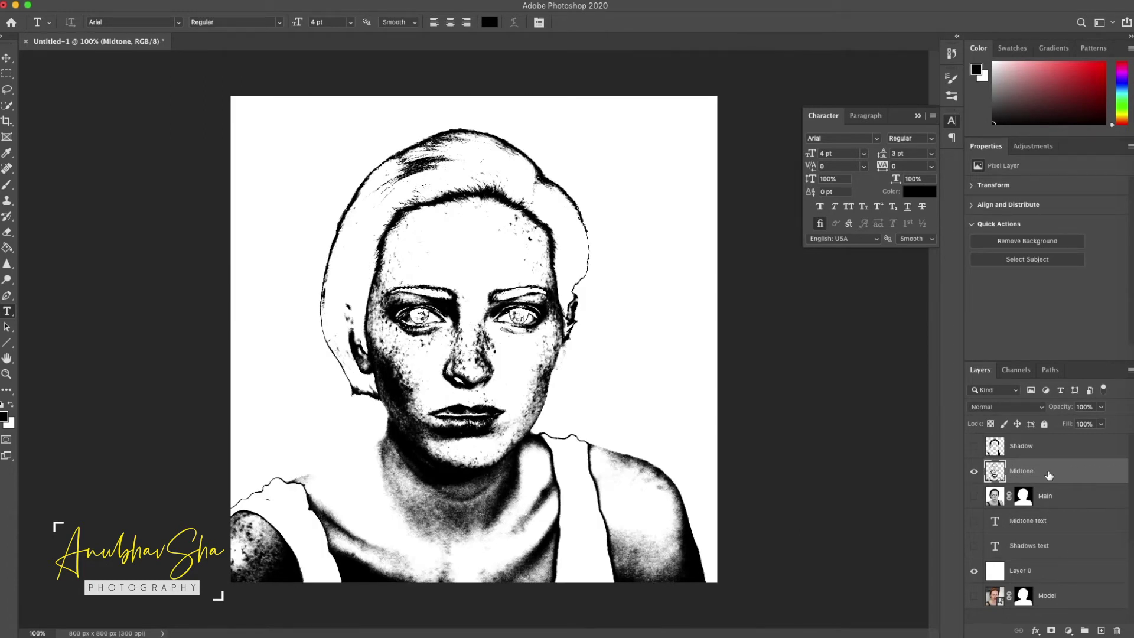
key("super+a")
left_click(975, 472)
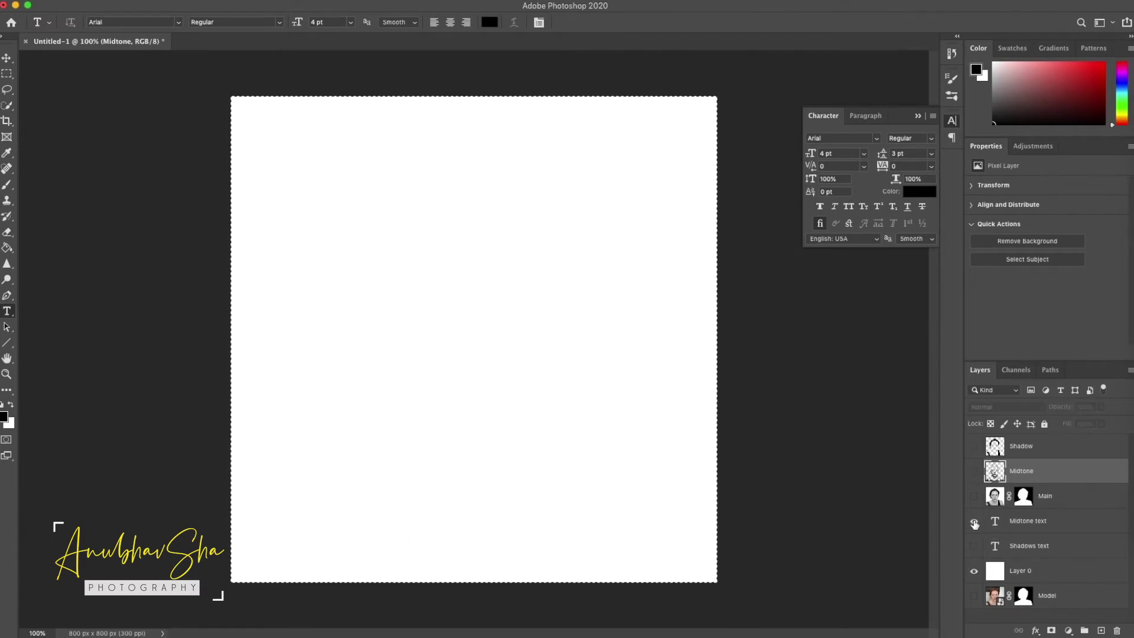
Step: Show the Midtone text layer and add a layer mask to it
left_click(975, 522)
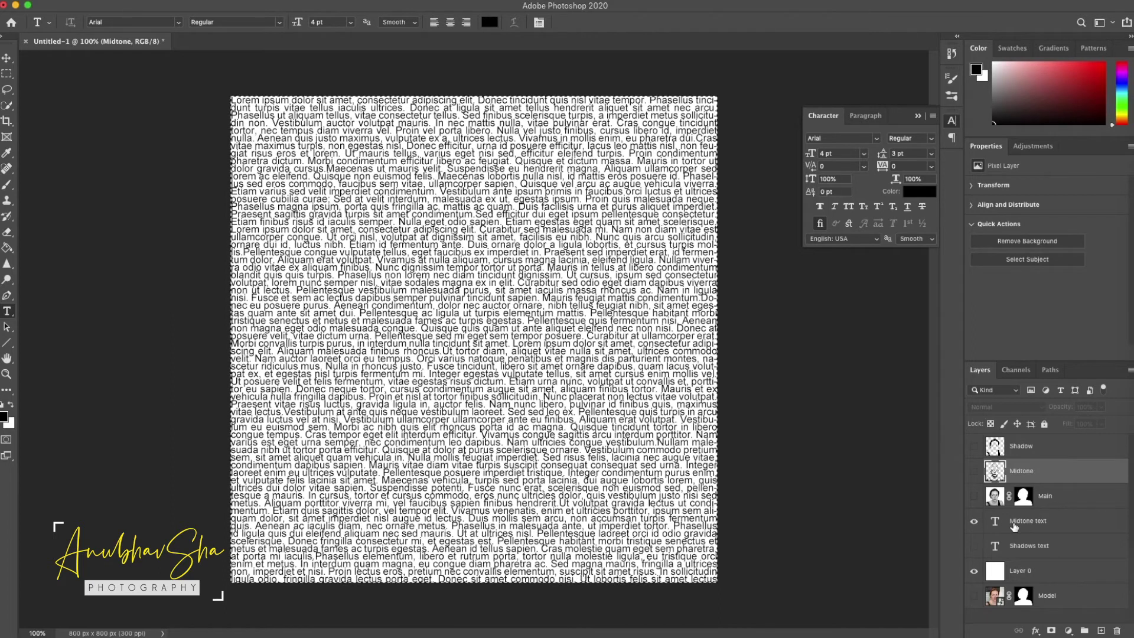
left_click(1014, 526)
left_click(1052, 630)
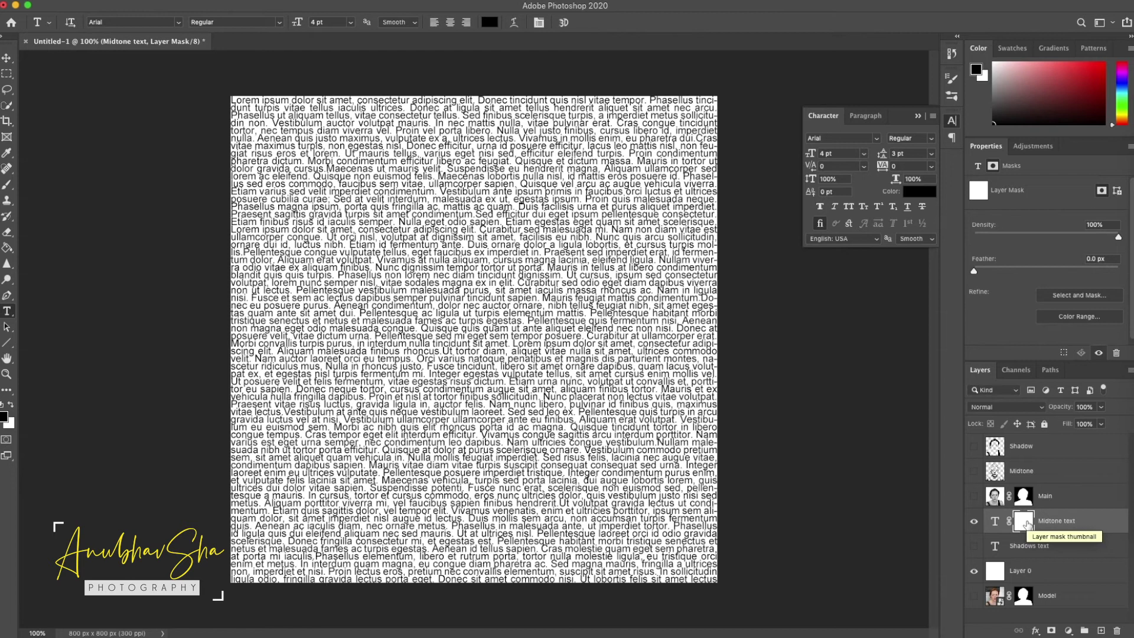
Step: Paste the copied midtone image into the Midtone text layer's mask, invert the mask and return to the text view
left_click(1028, 523, "alt")
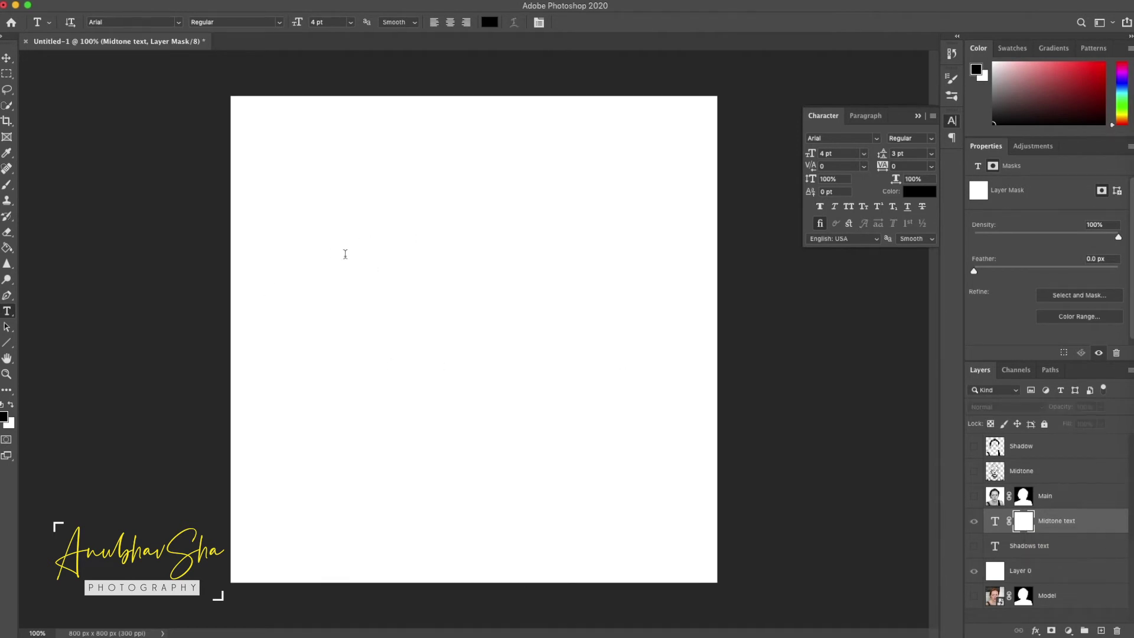
key("super+v")
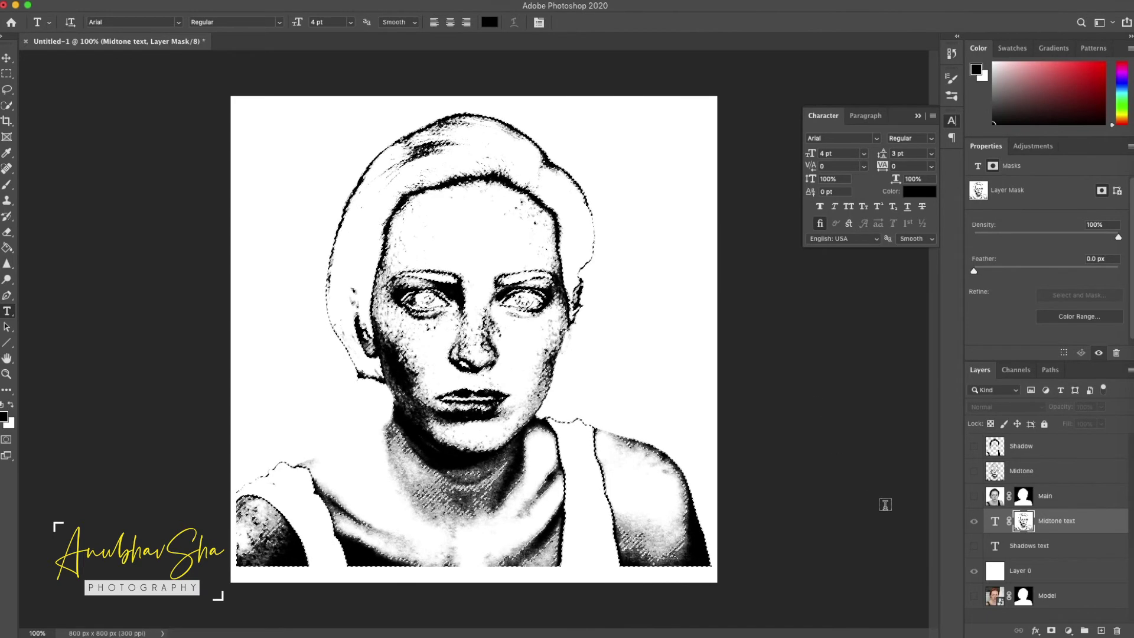
key("super+d")
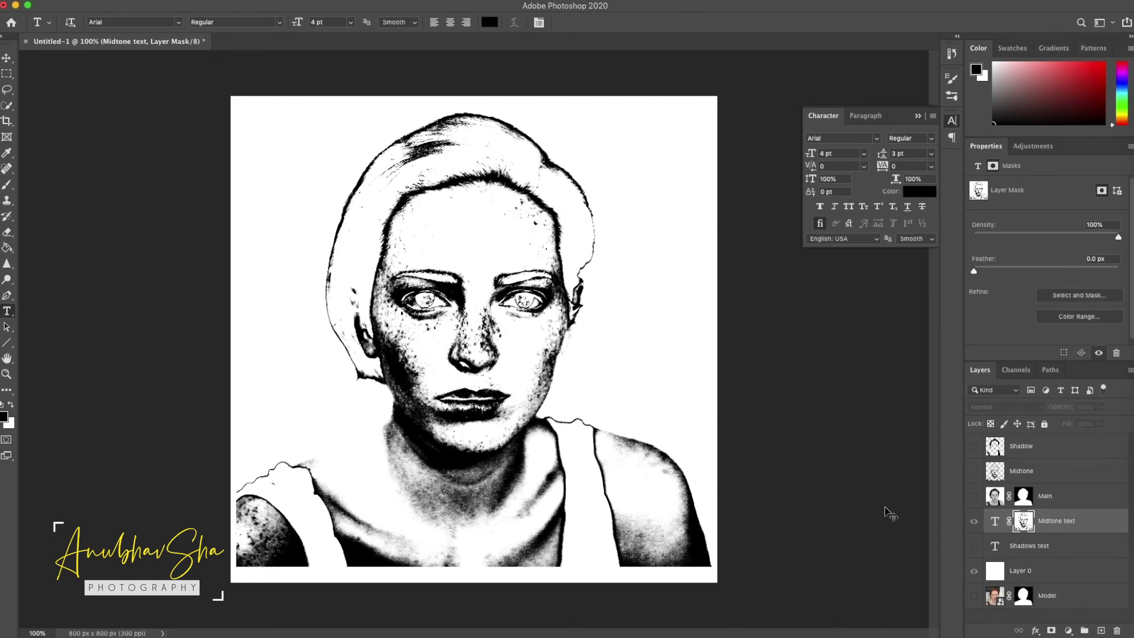
key("super+i")
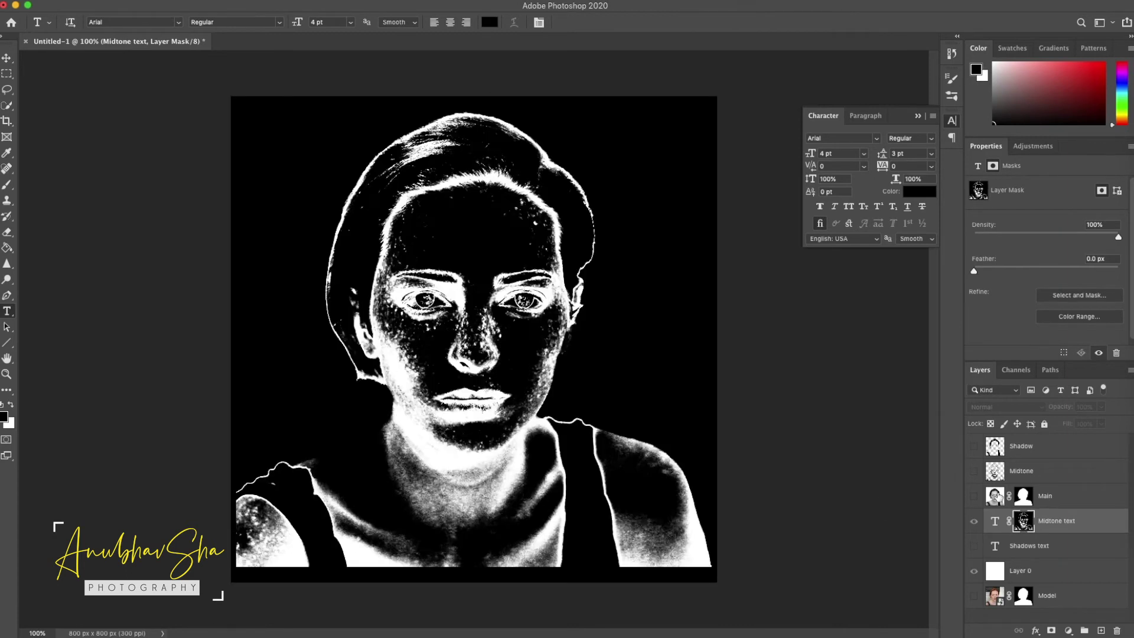
left_click(996, 524)
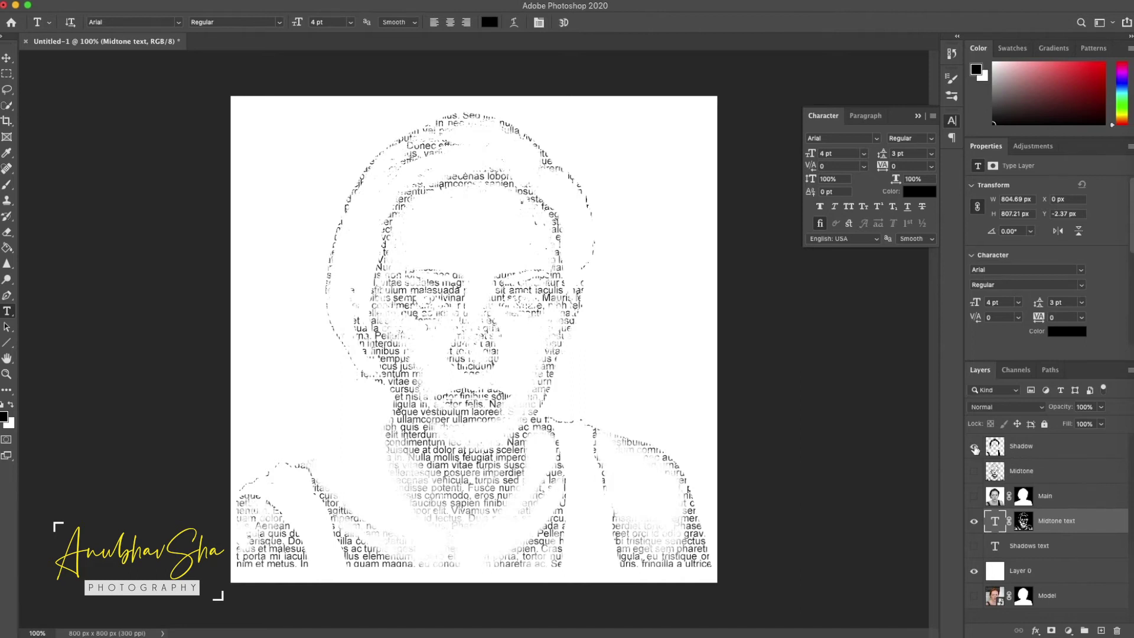
Step: Hide the Midtone text layer, then copy the Shadow layer's entire canvas area and hide that layer again
left_click(974, 446)
left_click(995, 447)
left_click(974, 446)
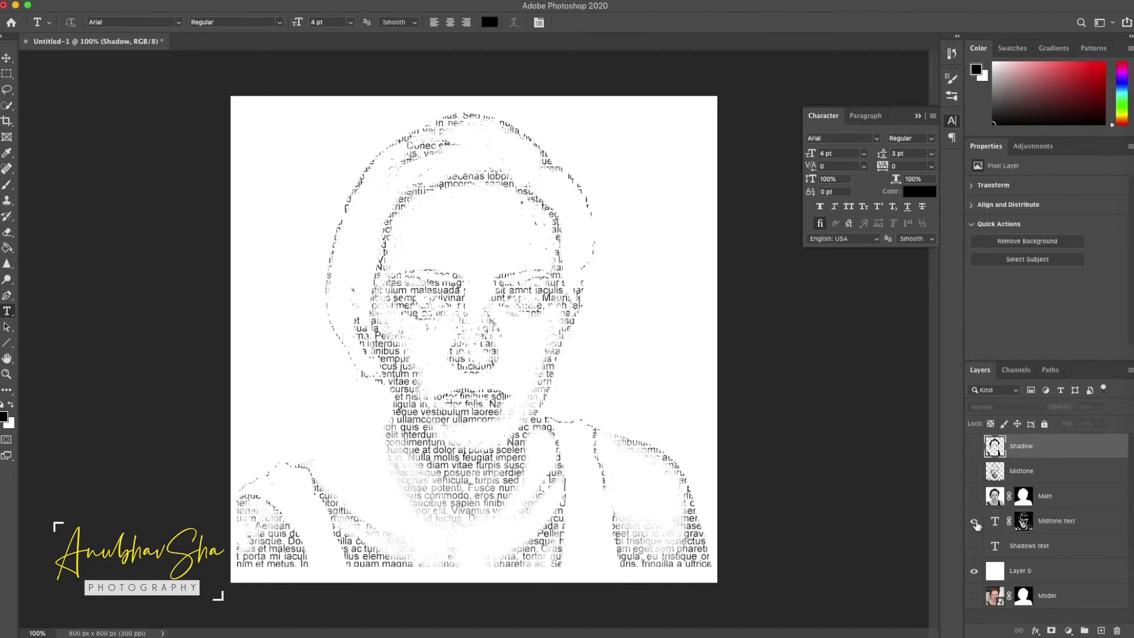
left_click(976, 523)
left_click(974, 447)
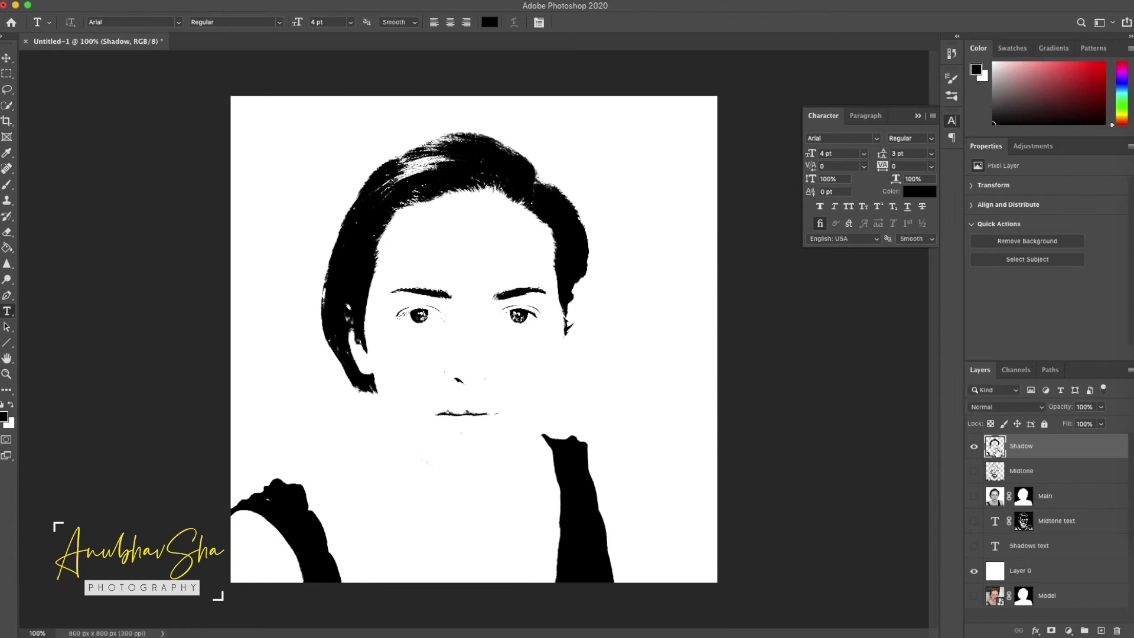
key("super+a")
left_click(975, 447)
Step: Show the Shadows text layer and add a layer mask to it
left_click(1016, 546)
left_click(974, 547)
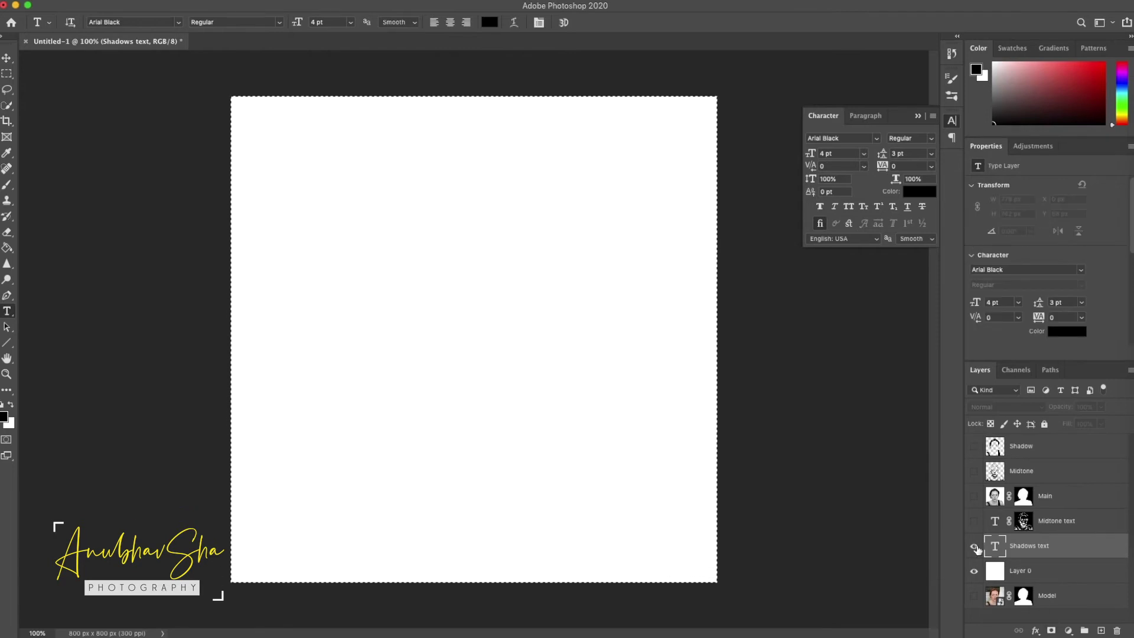
left_click(974, 547)
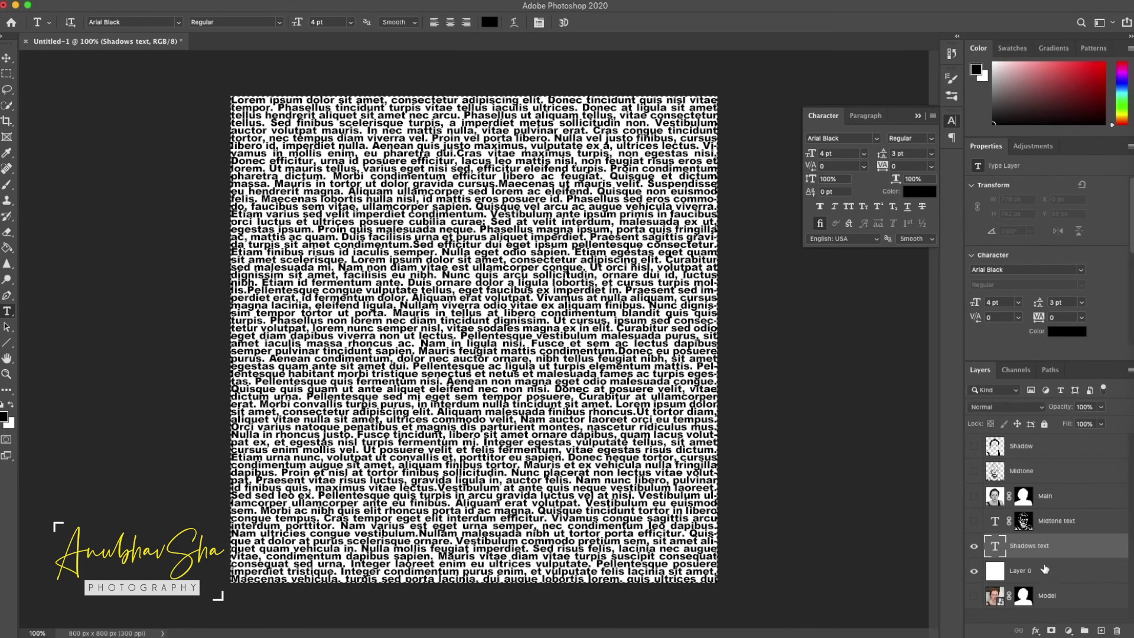
left_click(1053, 631)
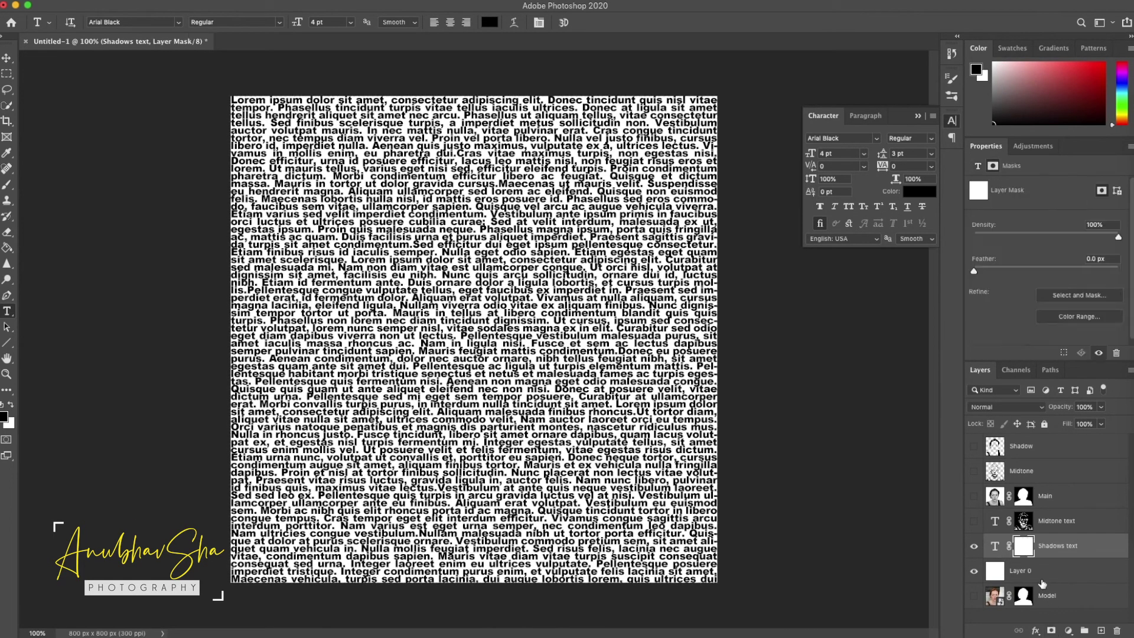
Step: Paste the copied shadow image into the Shadows text layer's mask, invert the mask and return to the text view
left_click(1025, 551, "alt")
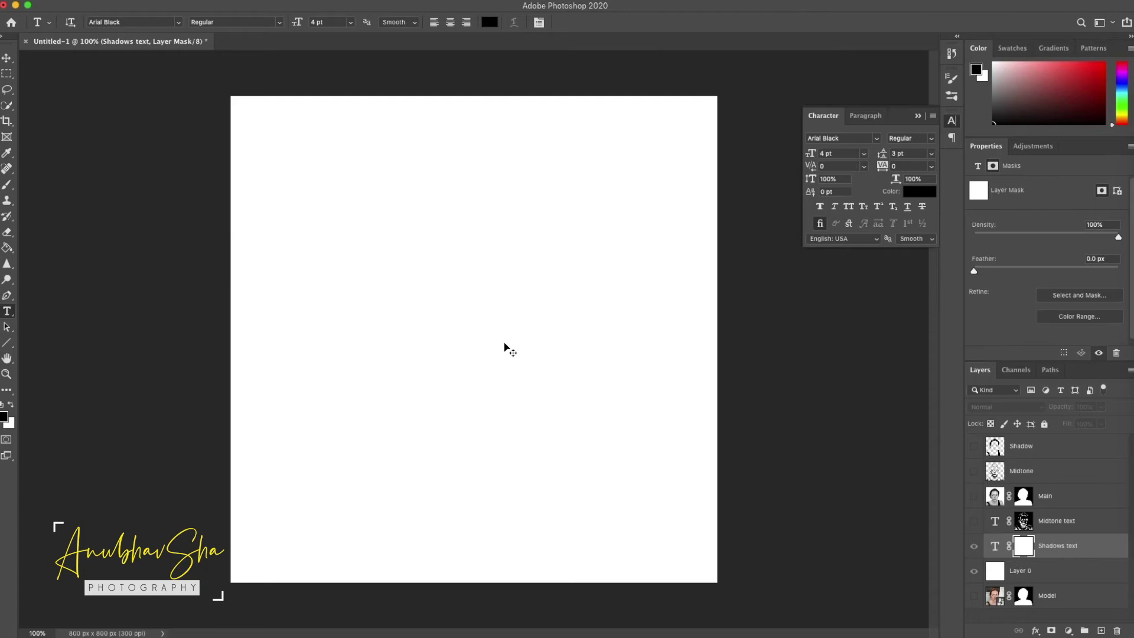
key("ctrl+v")
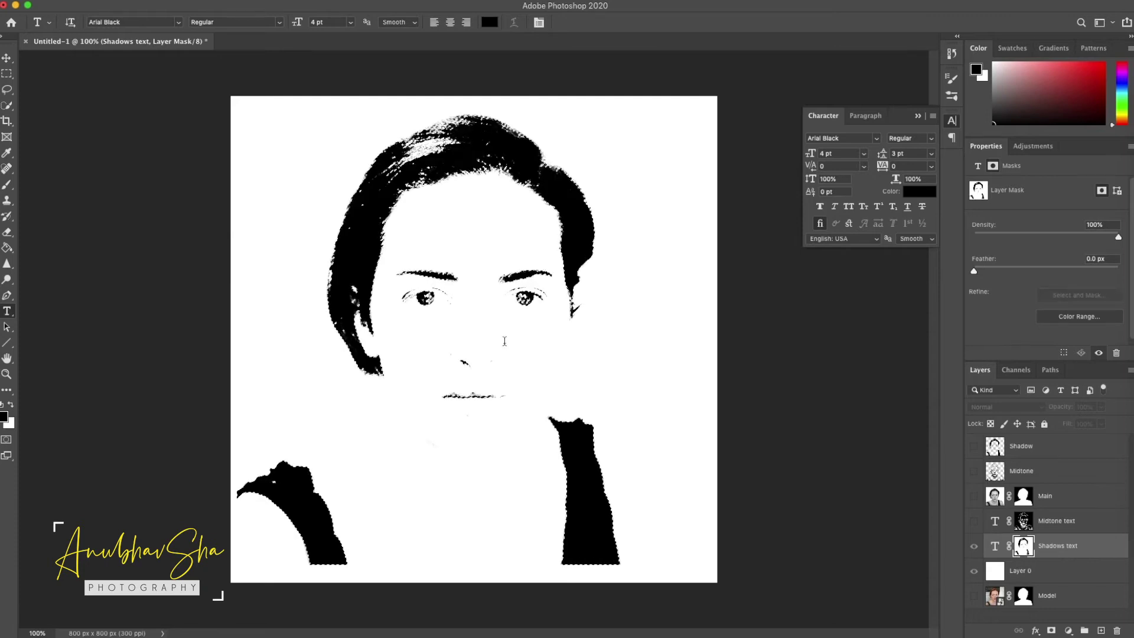
key("ctrl+d")
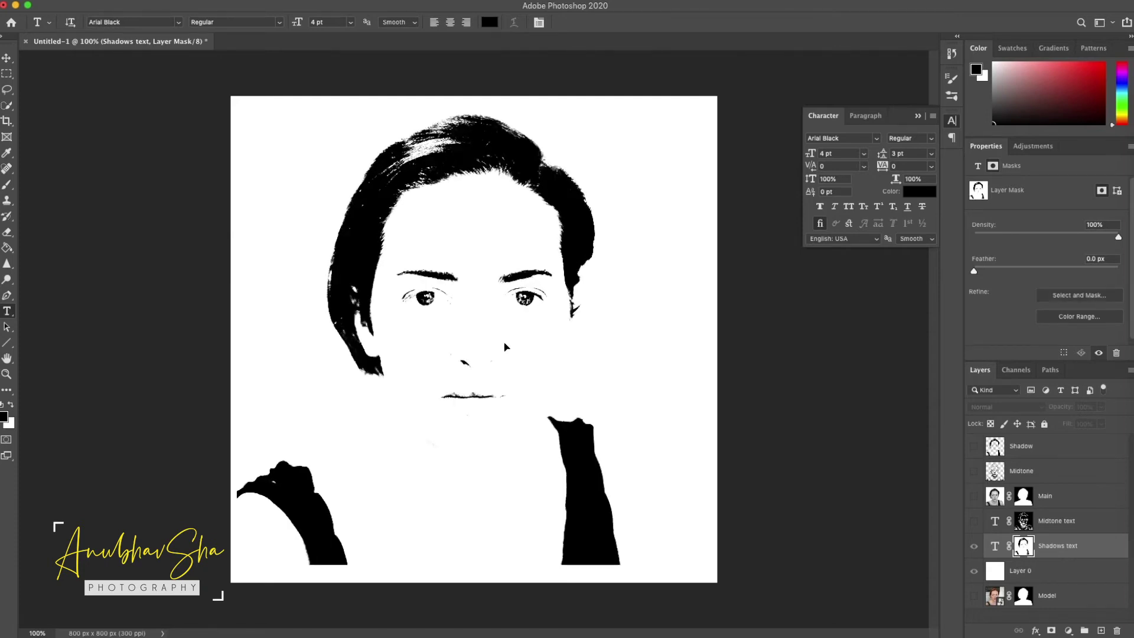
key("ctrl+i")
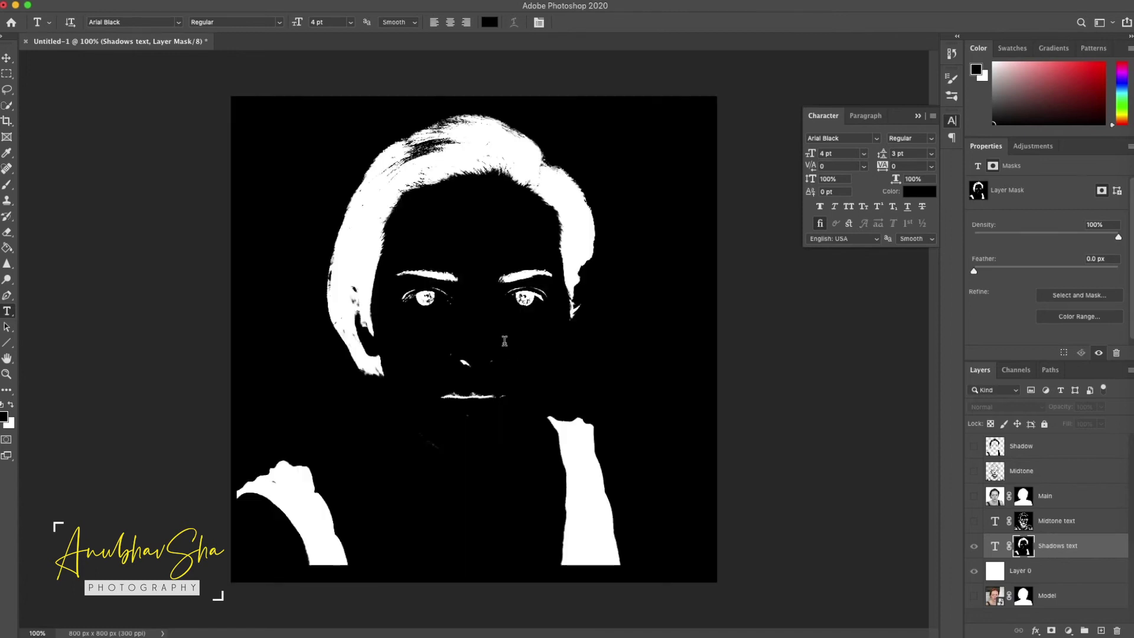
left_click(995, 547)
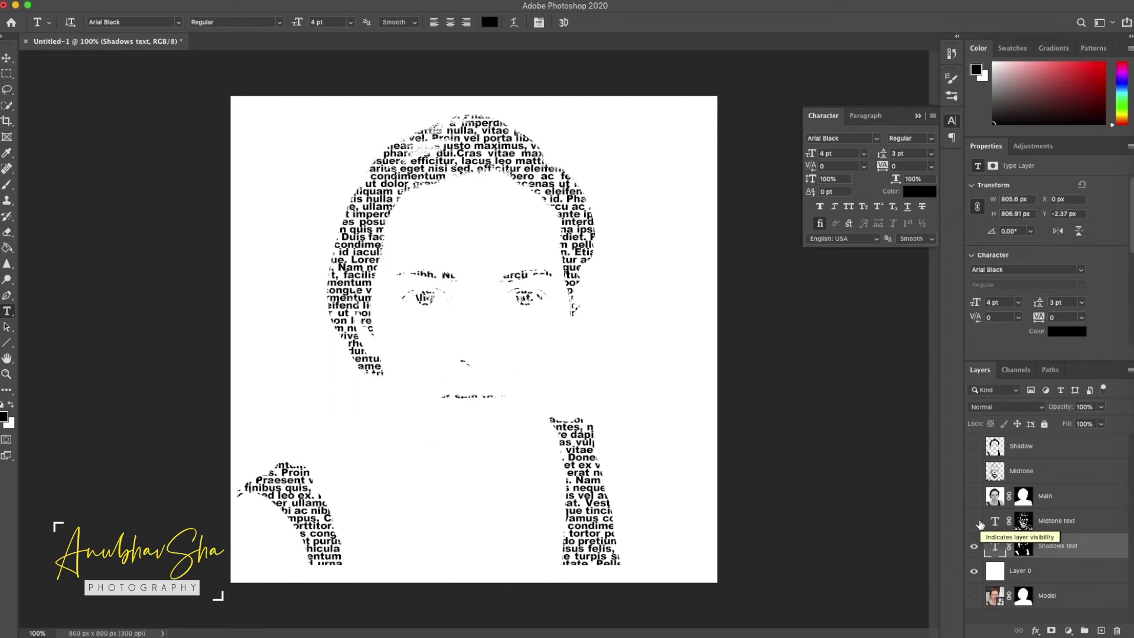
Step: Show the Midtone text layer together with the Shadows text and set the midtone text's font size to 3 pt
left_click(974, 521)
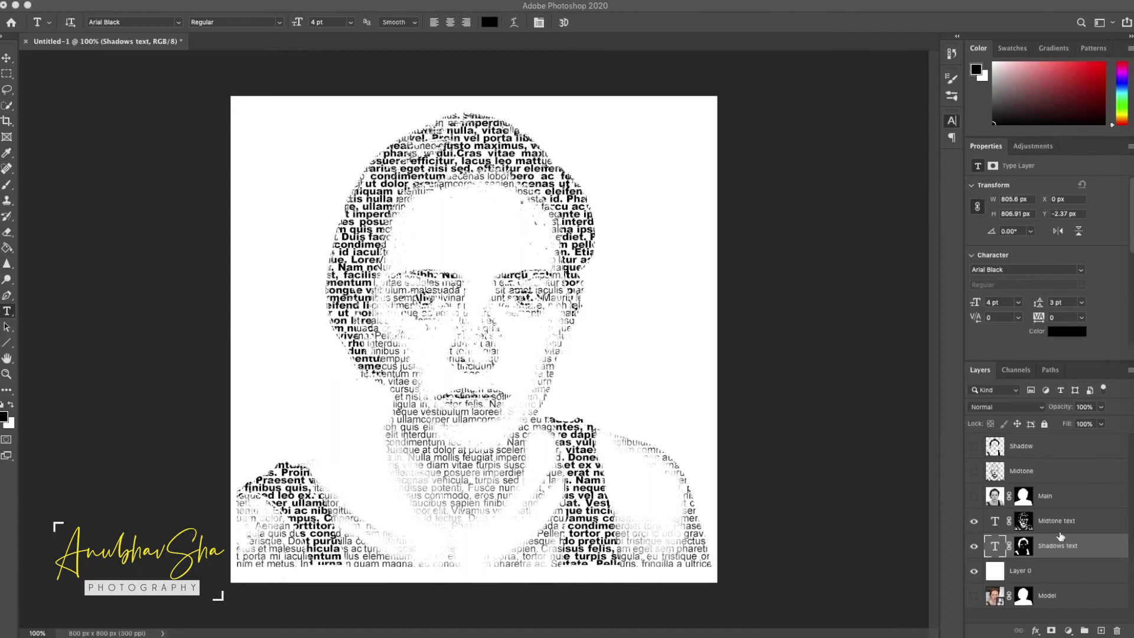
left_click(1081, 528)
left_click(1081, 529)
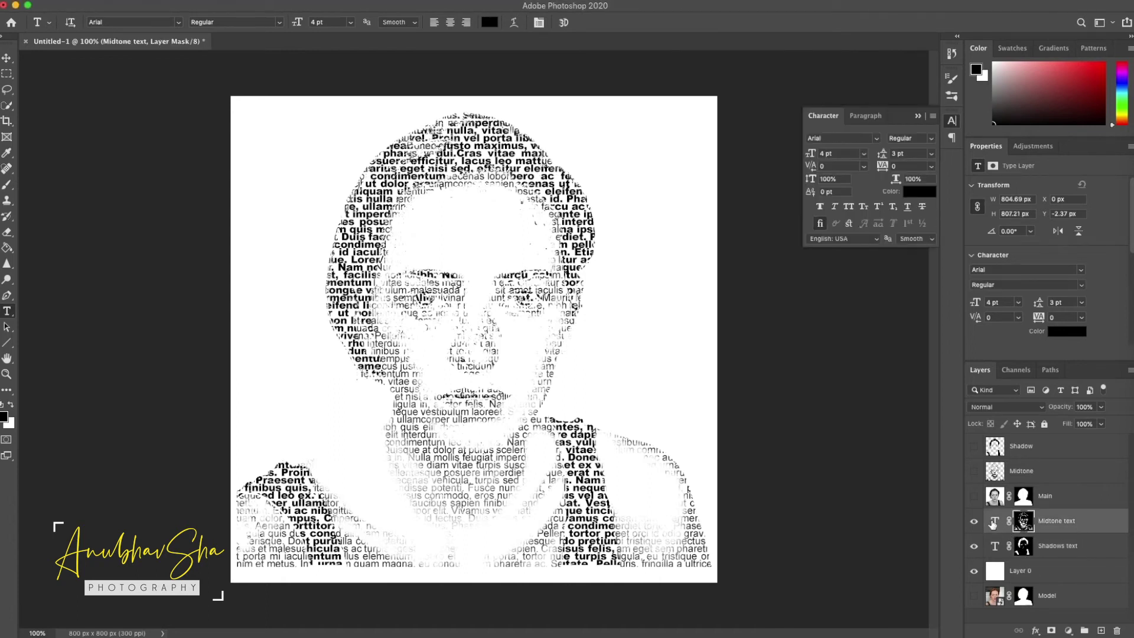
double_click(994, 523)
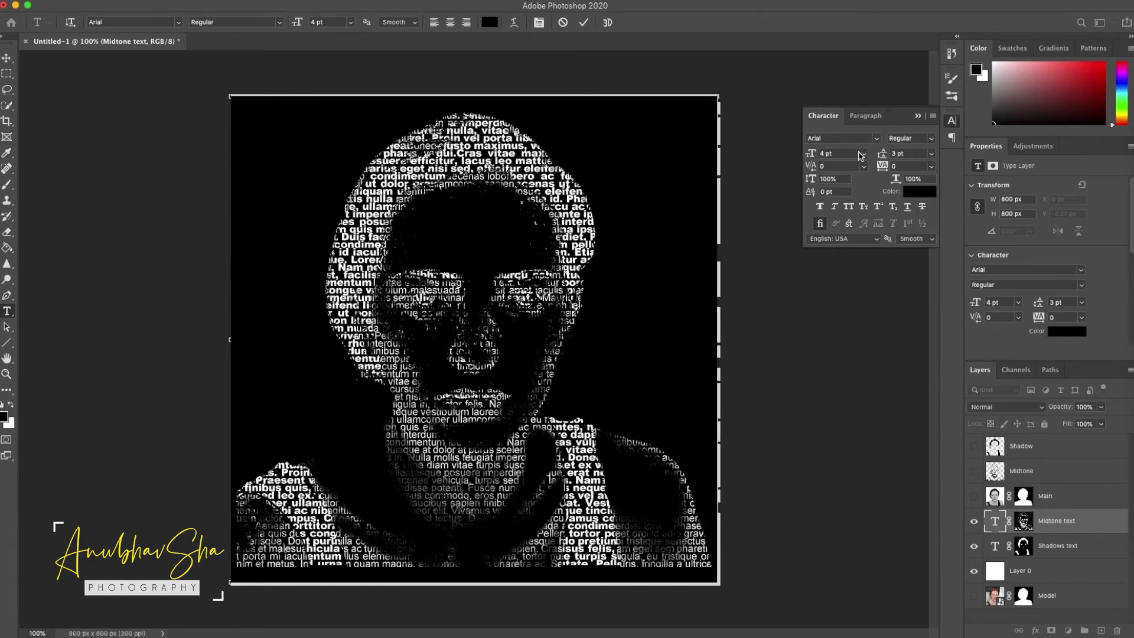
left_click(865, 156)
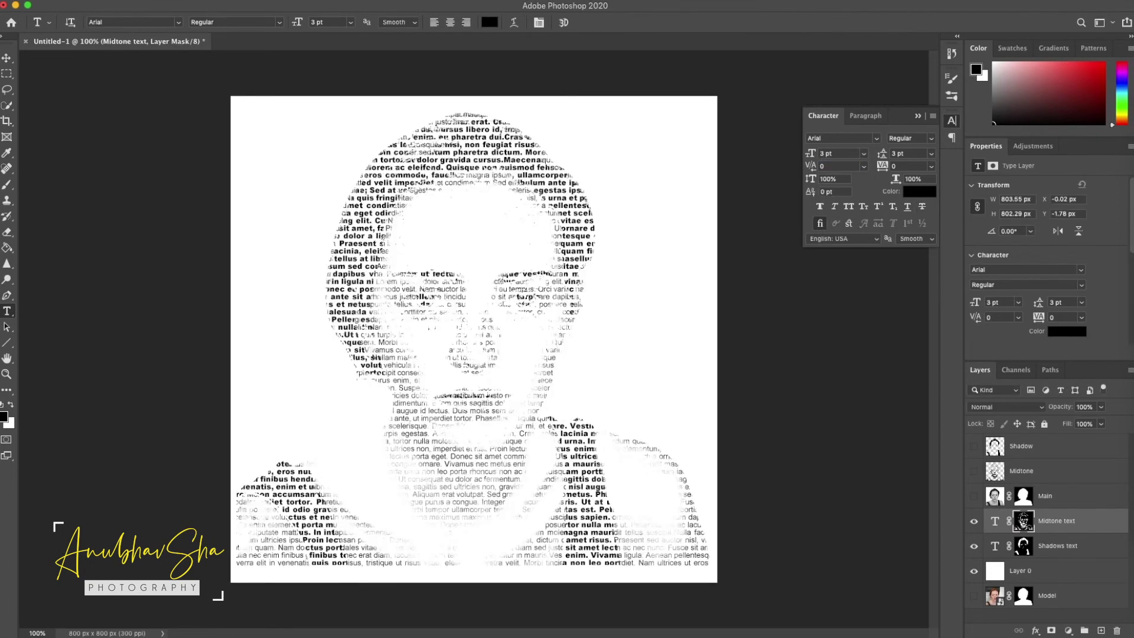
Step: Set the Shadows text layer's font size to 4 pt
left_click(1056, 546)
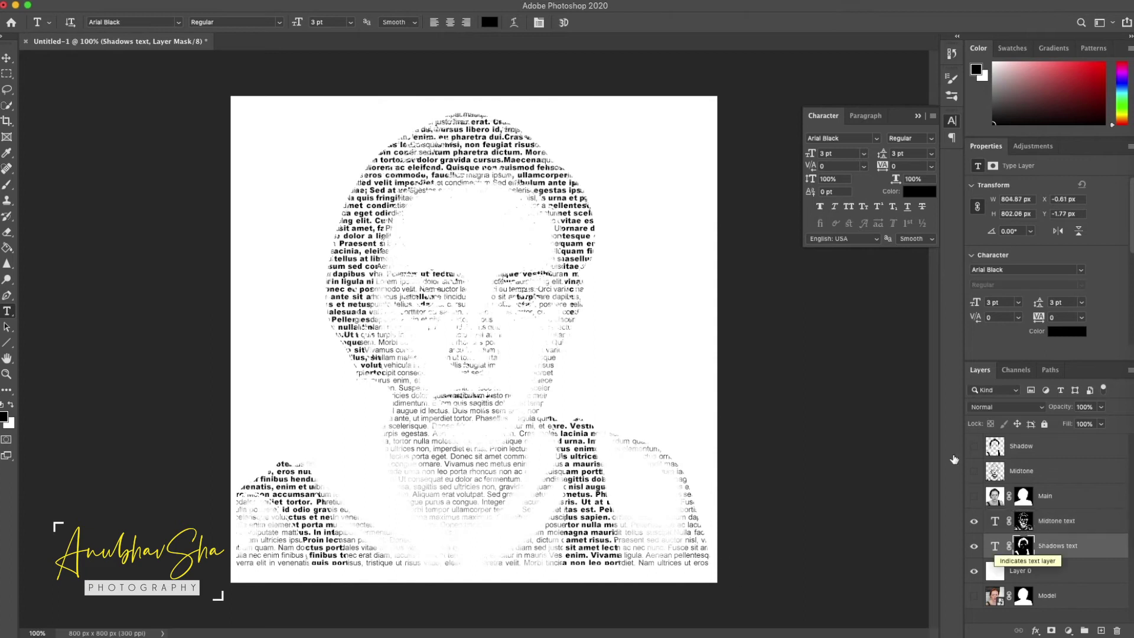
left_click(834, 154)
type("6")
key("Return")
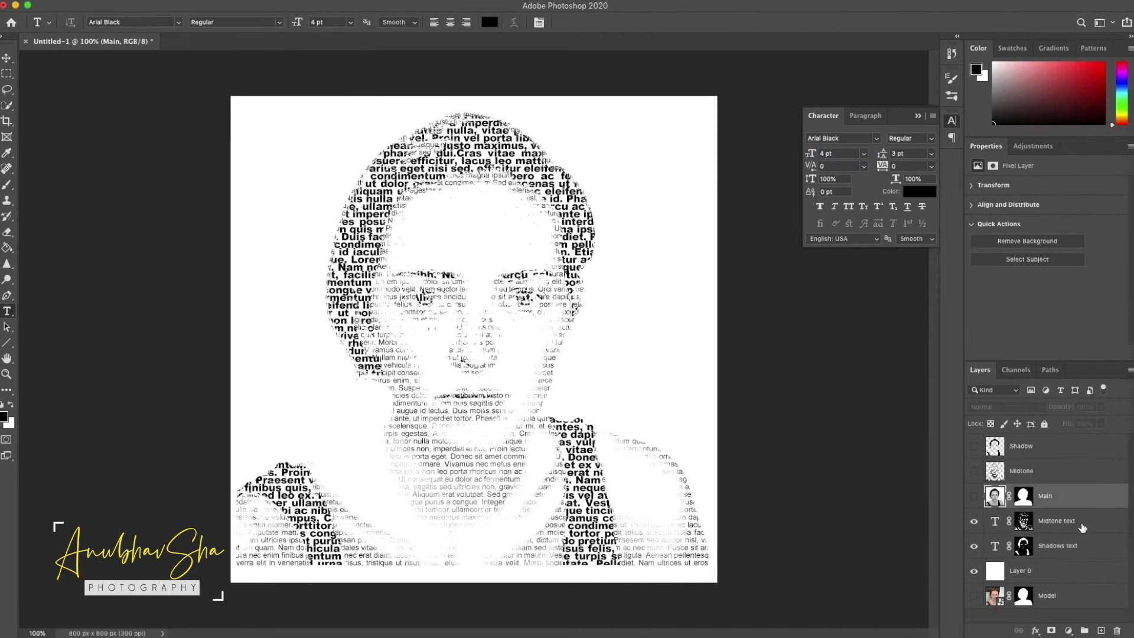
Step: Stamp the visible layers into a new layer above Midtone text and hide both text layers and Layer 0
left_click(1080, 527)
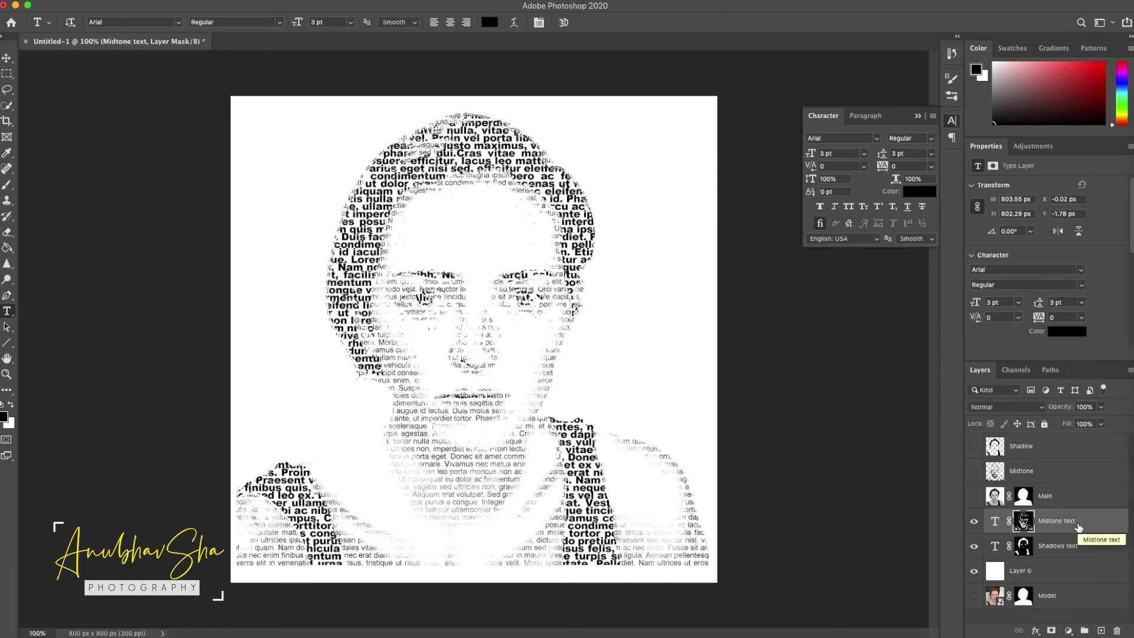
key("super+alt+shift+e")
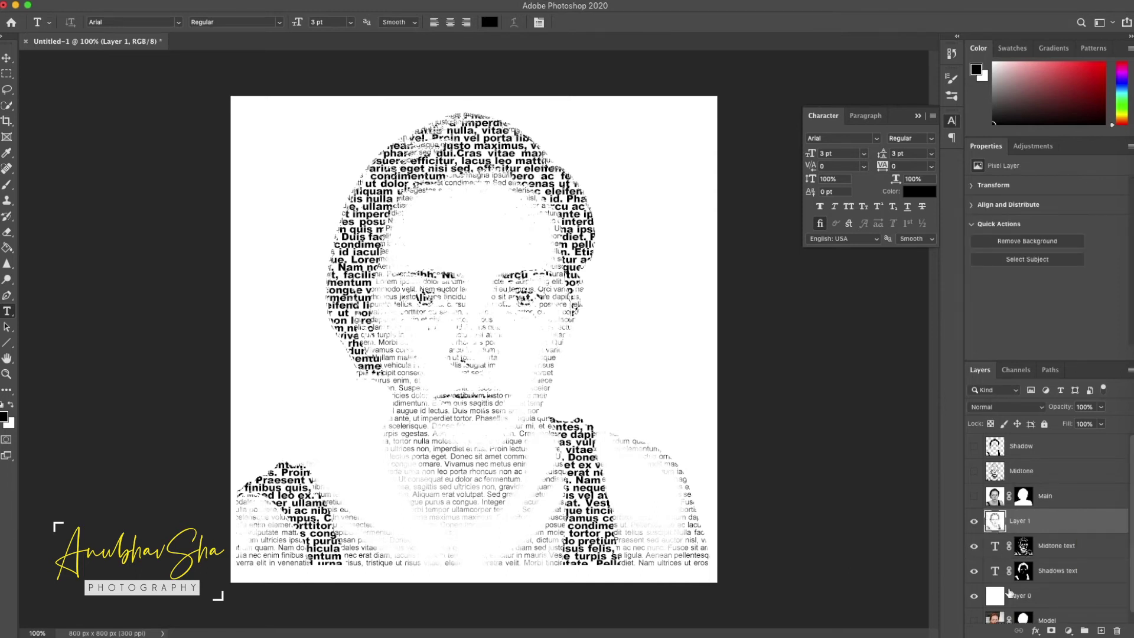
left_click_drag(974, 600, 974, 552)
left_click(974, 524)
left_click(974, 524)
left_click(974, 524)
left_click(974, 524)
Step: Set up the Brush tool with the Color blending mode and a bright red foreground color
left_click(7, 188)
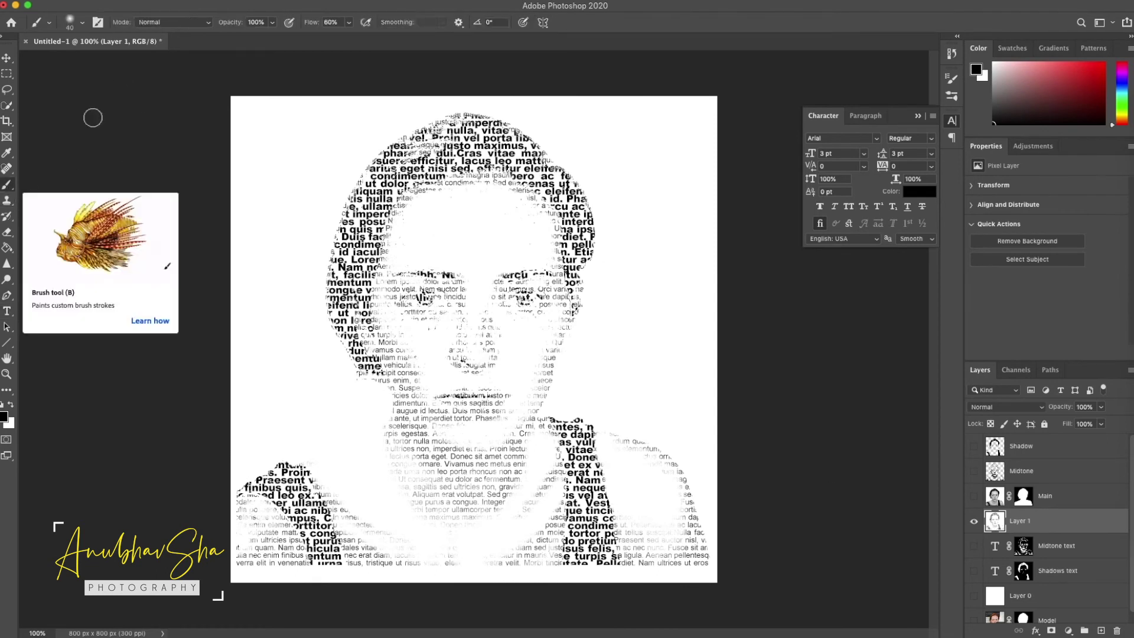
left_click(186, 23)
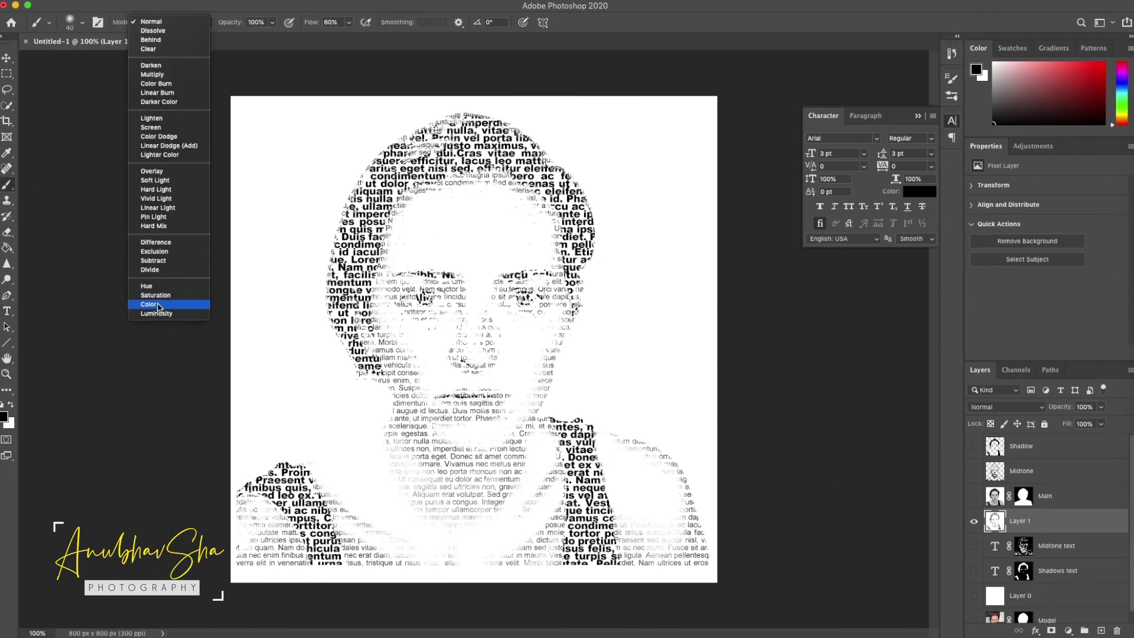
left_click(160, 304)
left_click(5, 420)
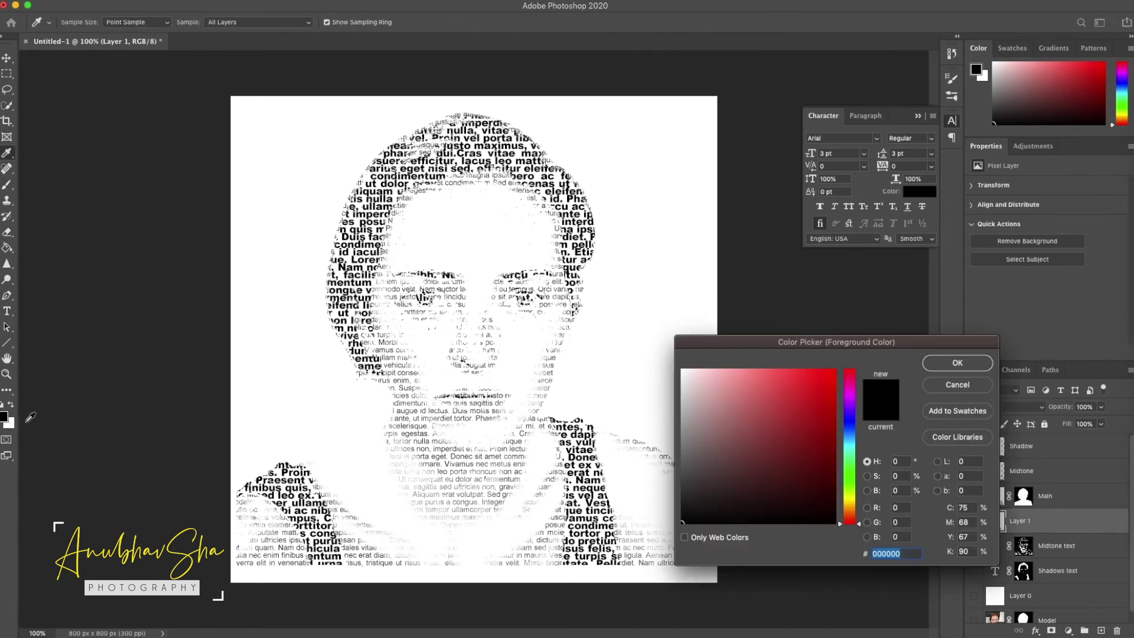
left_click(833, 383)
left_click(952, 362)
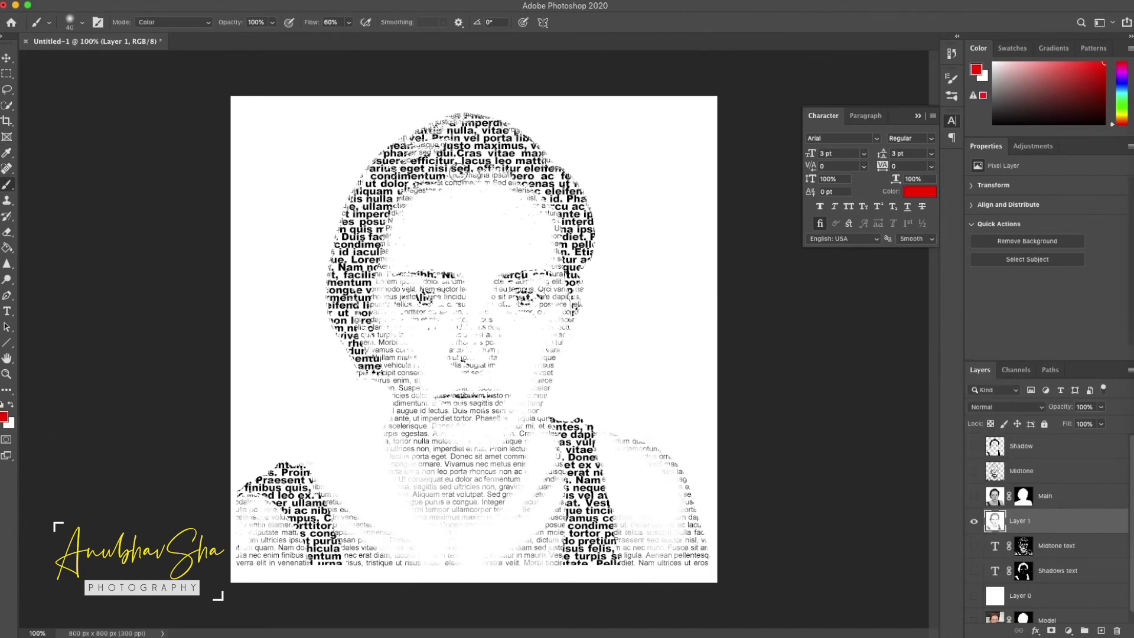
Step: Try painting red over the portrait's text on the stamped layer, and undo the stroke
mouse_move(398, 152)
left_mouse_down()
mouse_move(542, 114)
mouse_move(407, 158)
mouse_move(326, 343)
mouse_move(372, 375)
mouse_move(377, 410)
mouse_move(352, 494)
mouse_move(256, 450)
mouse_move(374, 537)
mouse_move(578, 572)
mouse_move(661, 469)
mouse_move(542, 458)
mouse_move(610, 430)
left_mouse_up()
key("super+z")
Step: Switch to the Gradient tool and load the Red_07 preset from the Reds group in the Gradient Editor
left_click(7, 249)
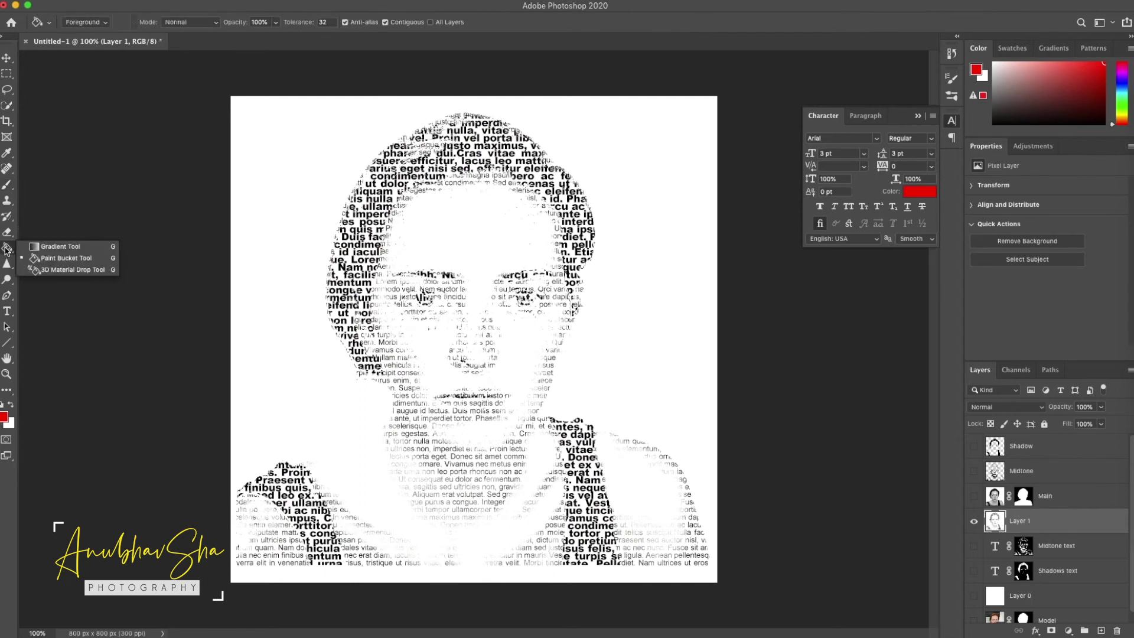
left_click(59, 246)
left_click(83, 22)
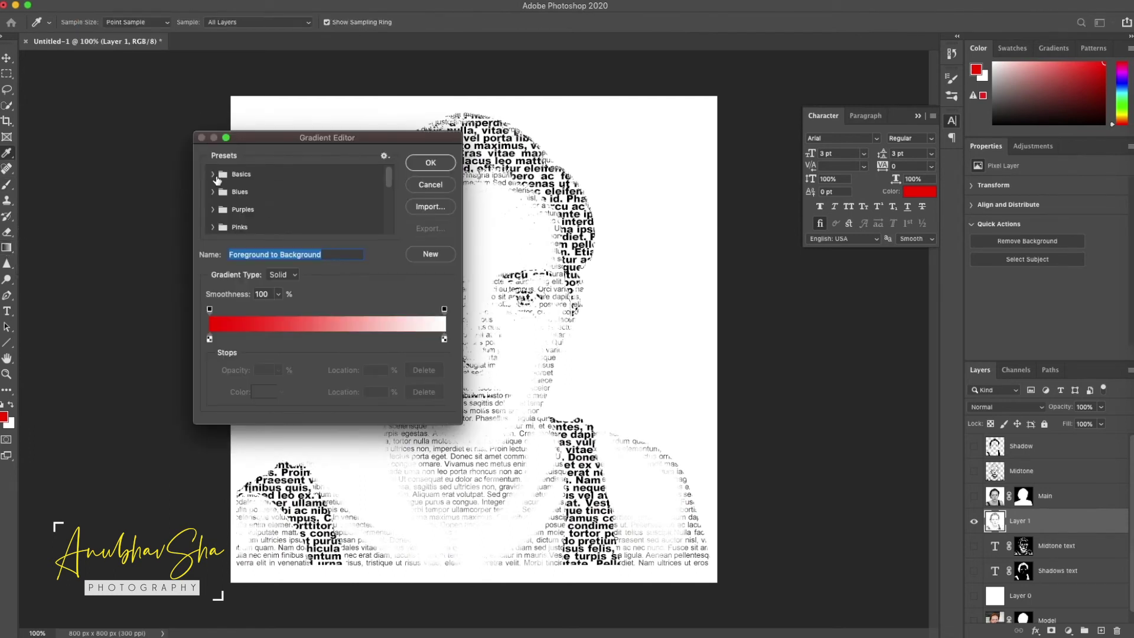
left_click(212, 174)
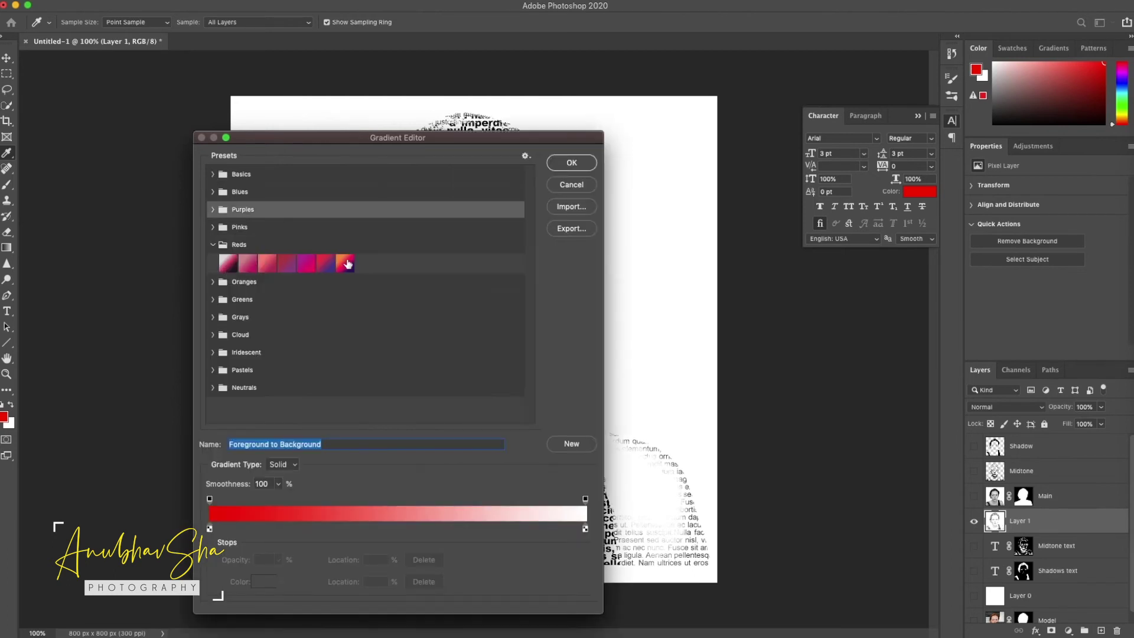
left_click(346, 264)
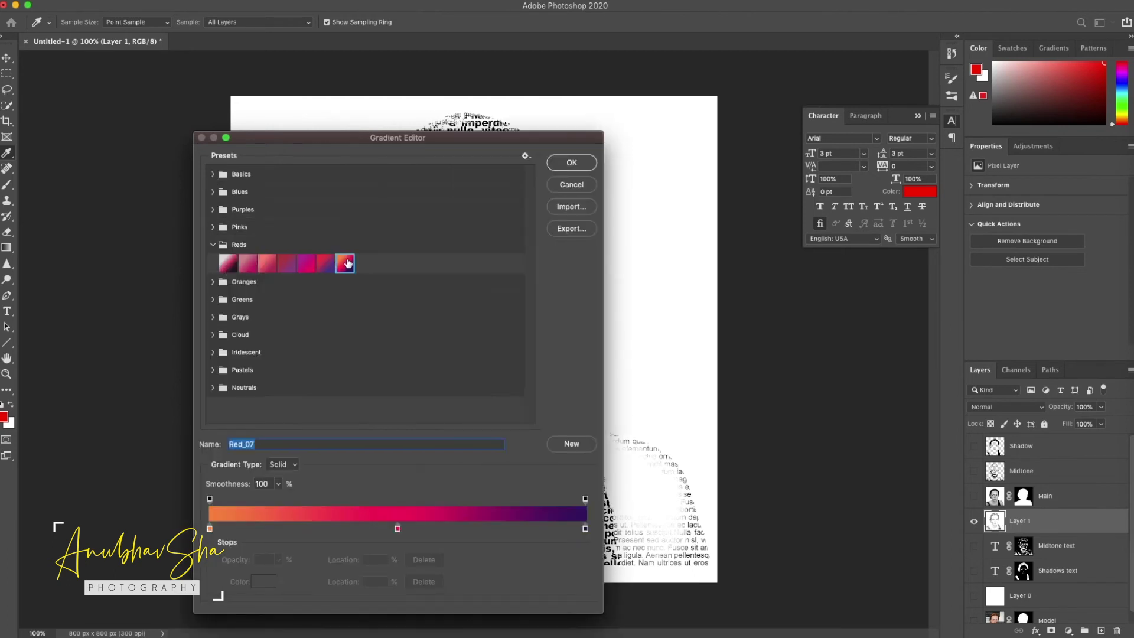
Step: Customize the gradient with an orange starting stop, a yellow stop before the pink one, and a bright green stop at 77%
left_click(308, 527)
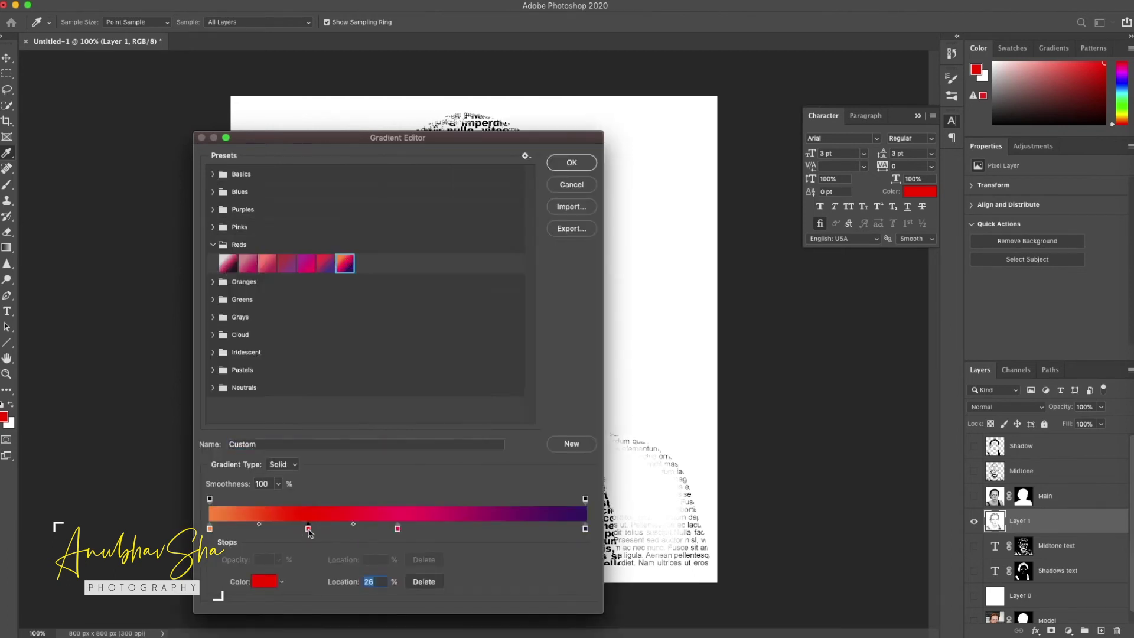
left_click(265, 582)
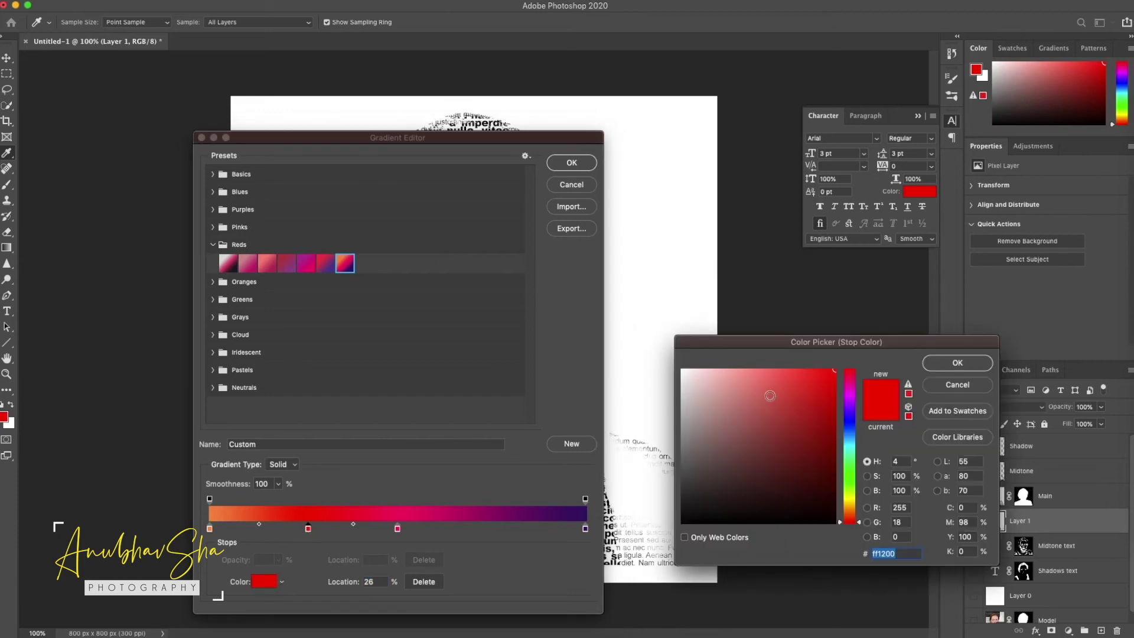
left_click(851, 501)
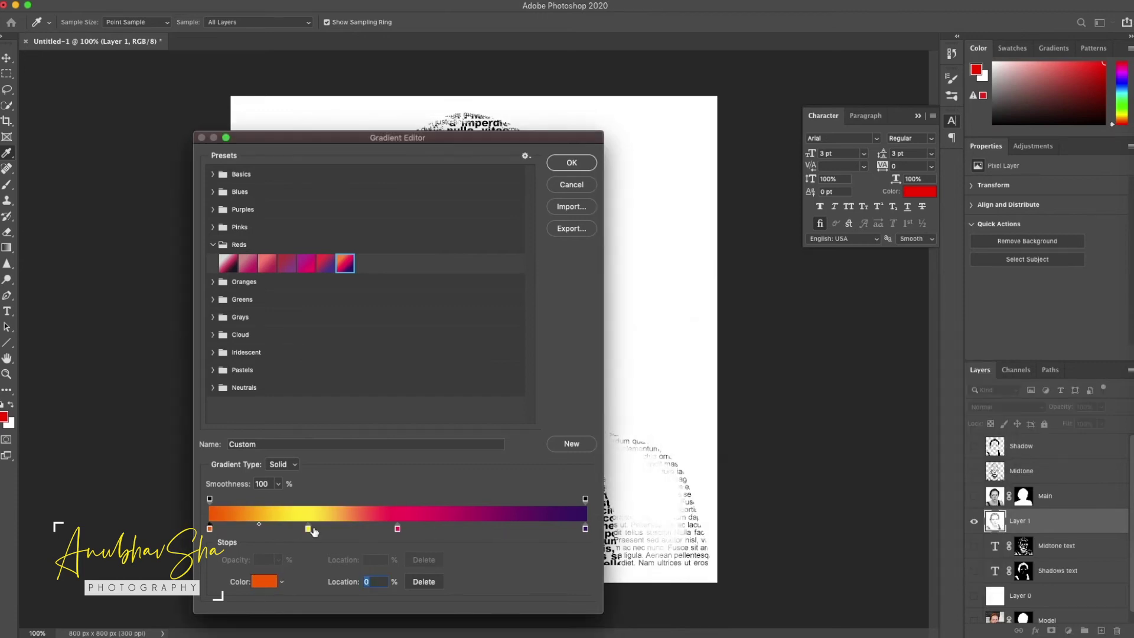
left_click(498, 528)
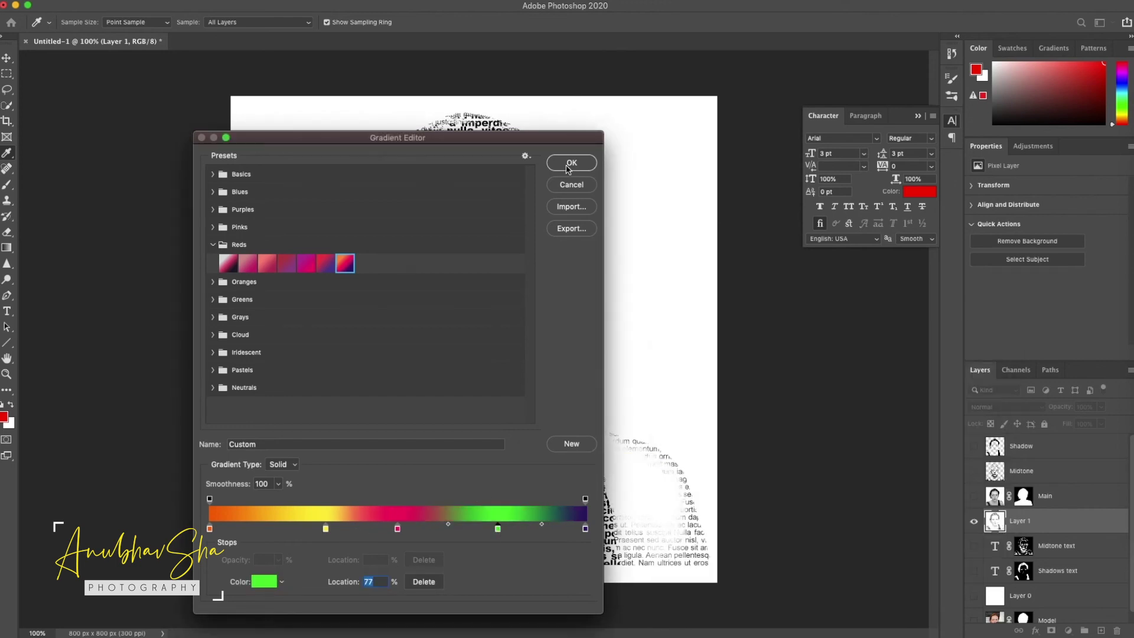
left_click(568, 167)
Step: Set the gradient mode to Color, undo a vertical trial, and apply the gradient diagonally from the portrait's upper-left to its lower-right corner
left_click(257, 24)
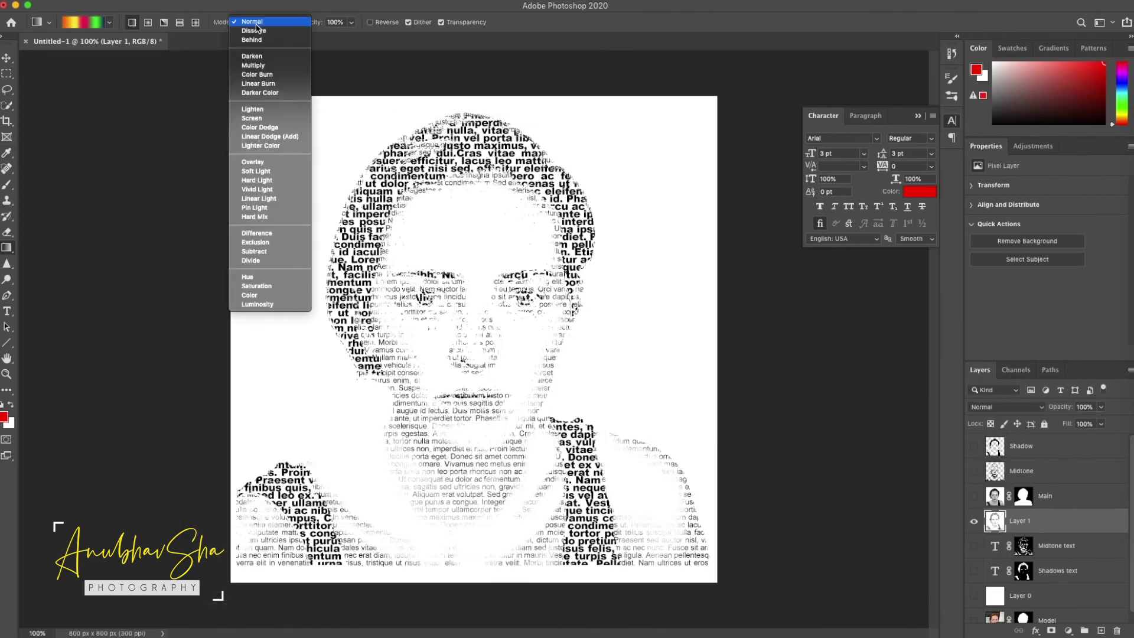
left_click(275, 295)
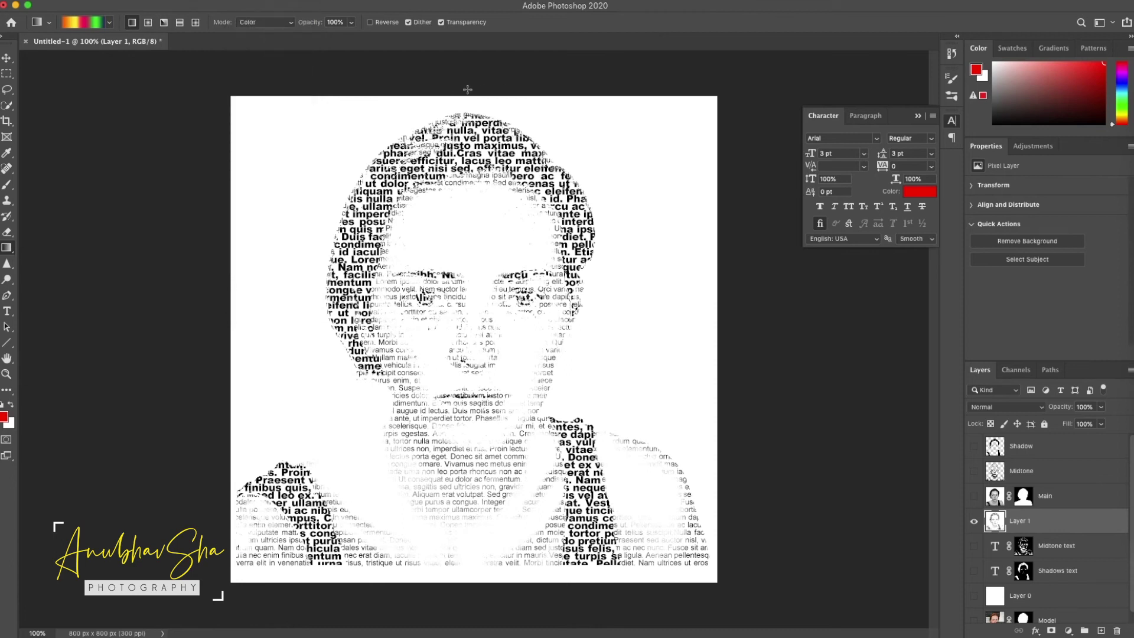
left_click_drag(467, 90, 472, 590)
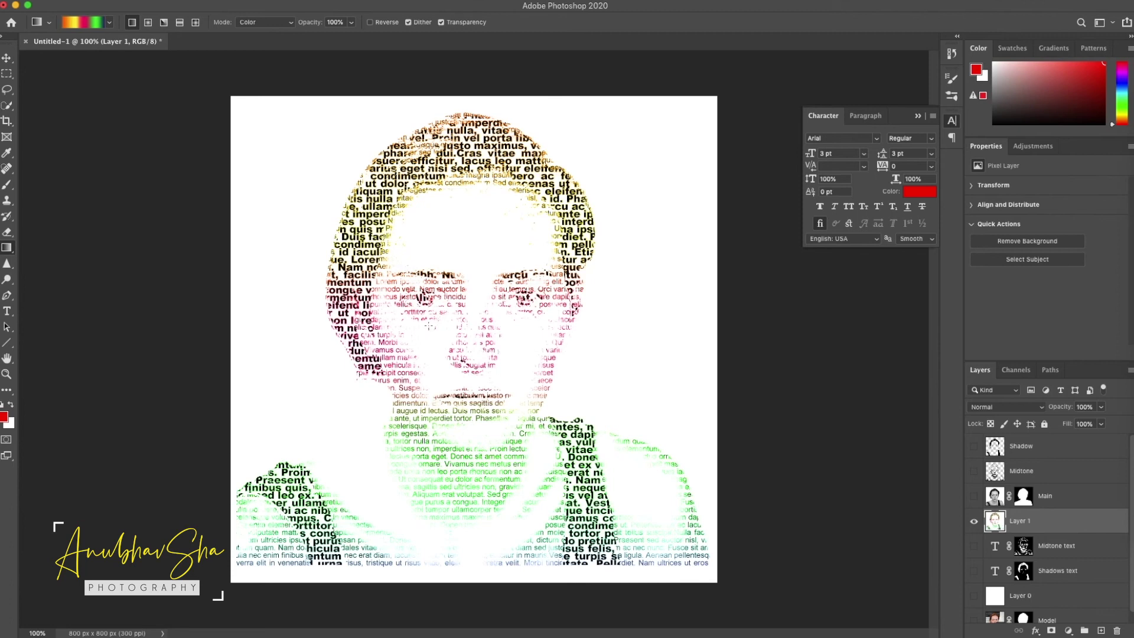
key("super+z")
left_click_drag(225, 80, 504, 387)
left_click_drag(834, 636, 729, 596)
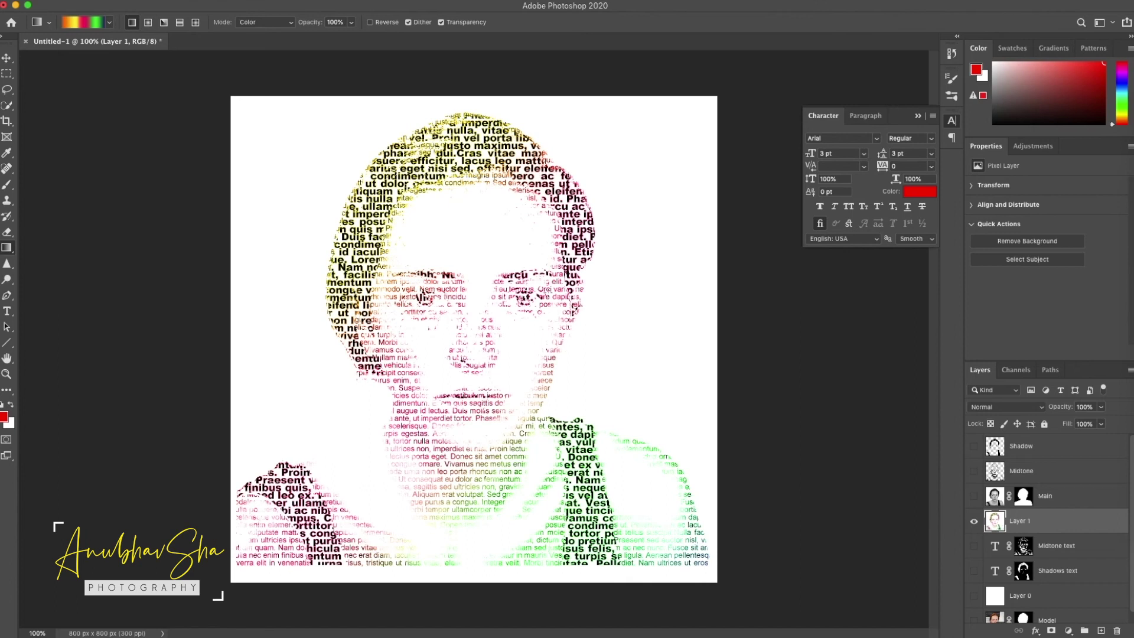
Step: Add a Curves adjustment layer above the Shadow layer and pull the midtones and highlights down to darken the text
left_click(1051, 446)
left_click(1069, 630)
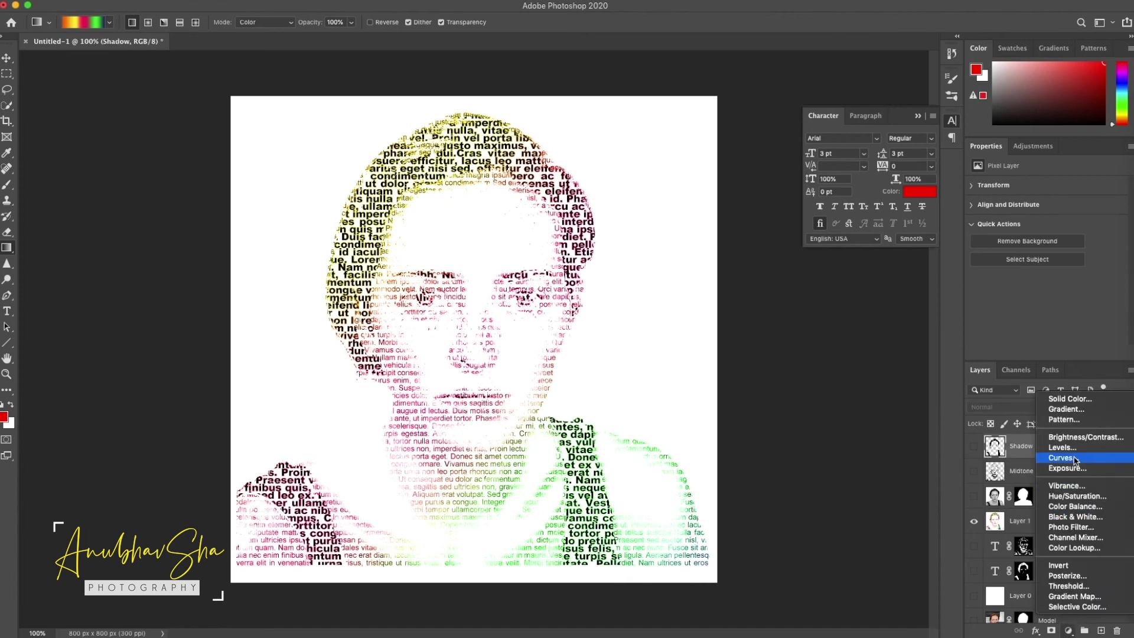
left_click(1075, 459)
left_click_drag(1057, 275, 1065, 314)
left_click_drag(1087, 280, 1088, 290)
Step: Add a Levels adjustment layer above Curves with input levels 115, 0.66 and 251 to strengthen the text's contrast
left_click(1068, 630)
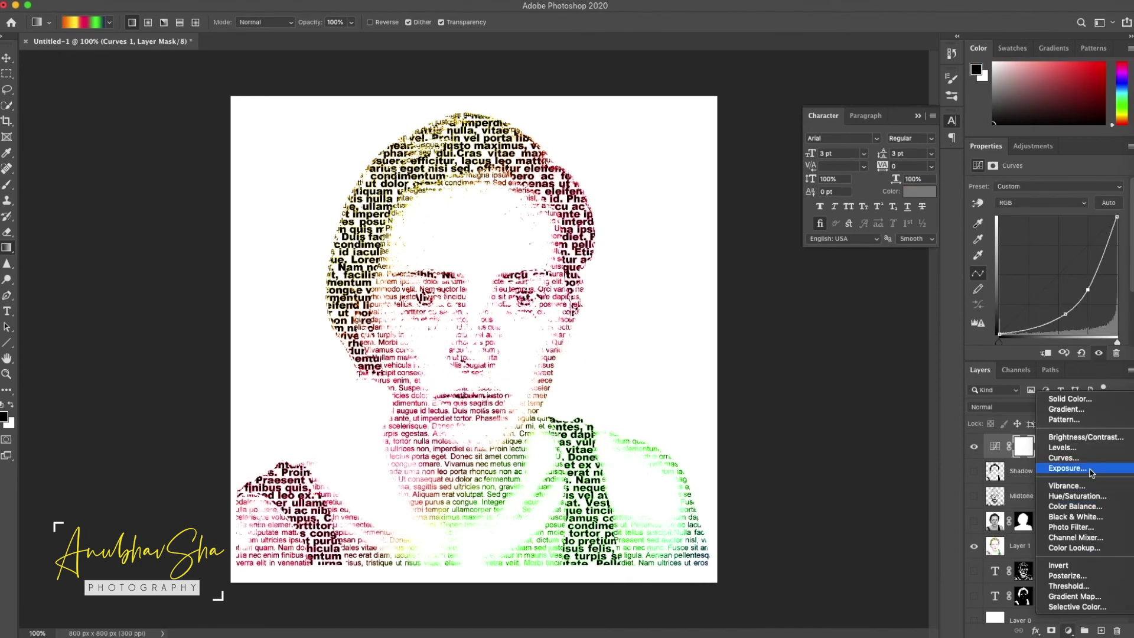
left_click(1063, 447)
left_click_drag(990, 277, 1120, 277)
Step: Compare the original Model photo with the finished typographic portrait by isolating the Model layer and restoring the other layers, and leave Model hidden
scroll(981, 609, "down", 3)
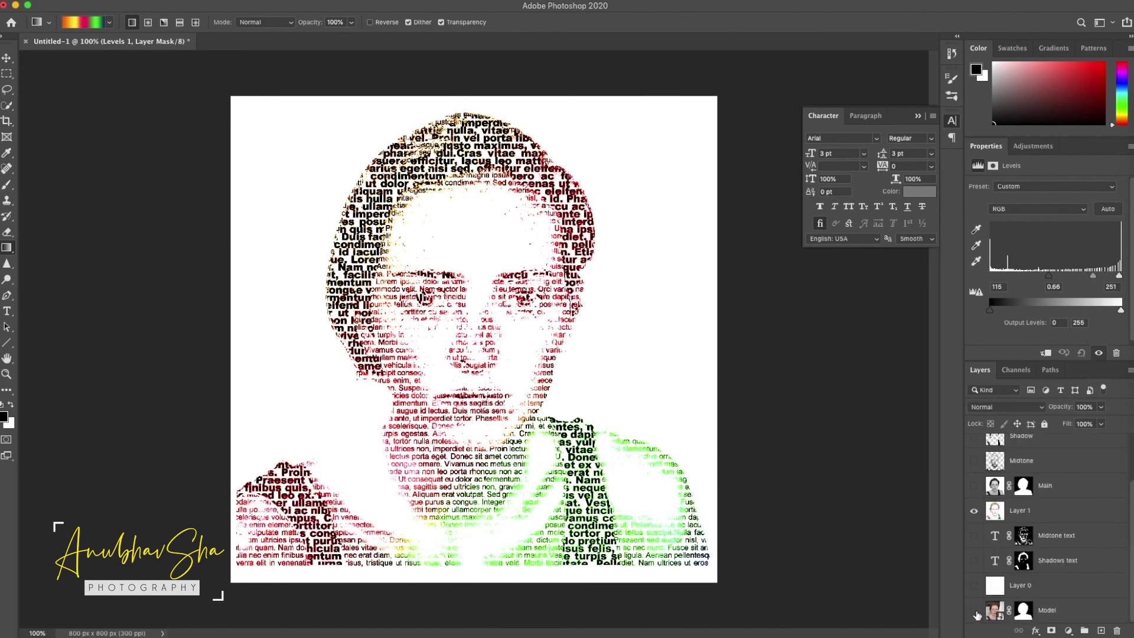
left_click(976, 614)
left_click(975, 612, "alt")
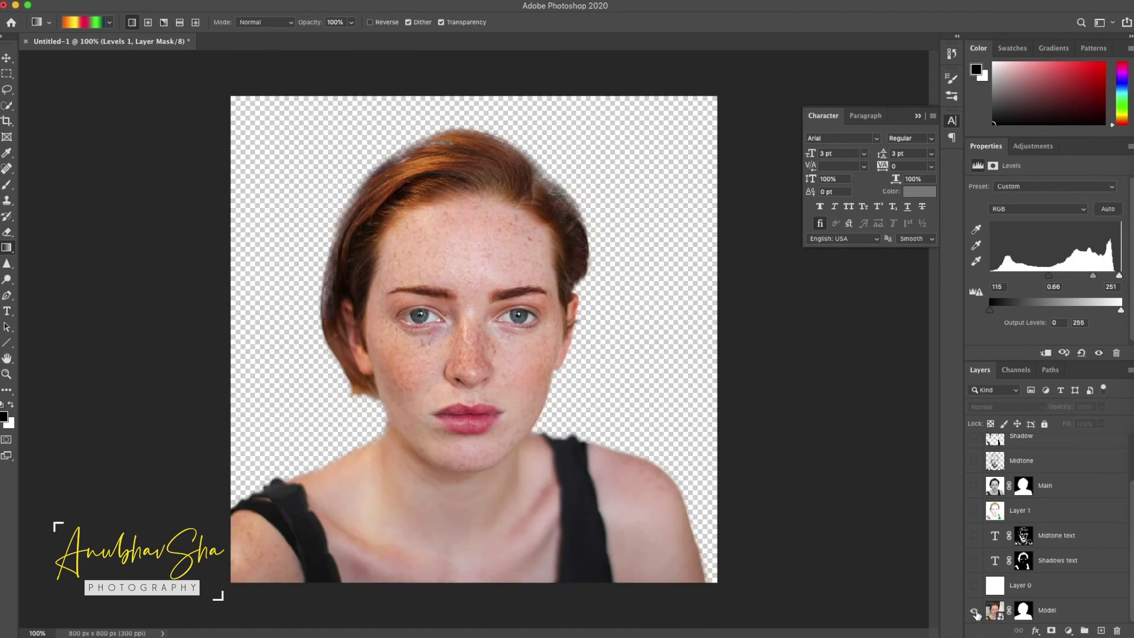
left_click(975, 612, "alt")
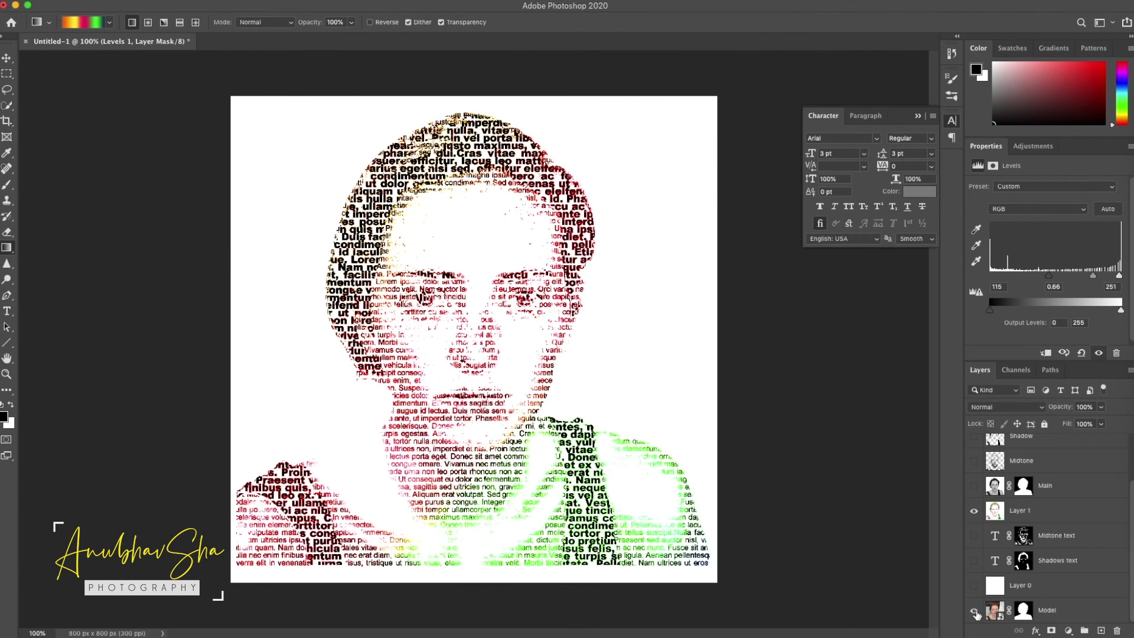
left_click(976, 613, "alt")
left_click(975, 613, "alt")
left_click(975, 613, "alt")
left_click(975, 613, "alt")
scroll(999, 513, "up", 3)
scroll(1000, 514, "down", 3)
left_click(974, 612)
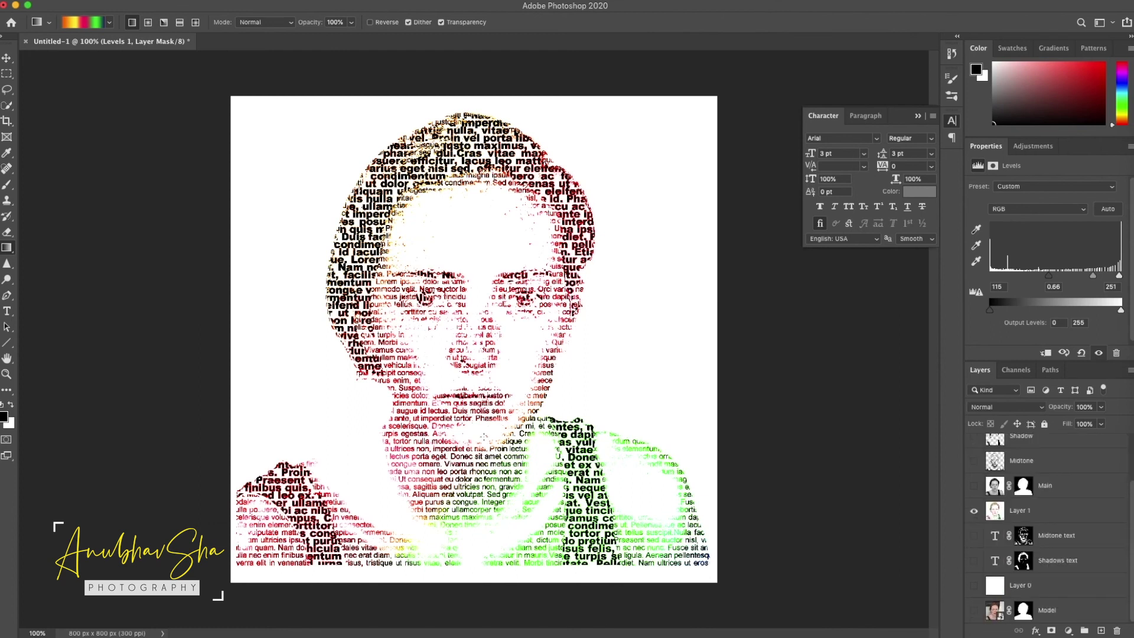